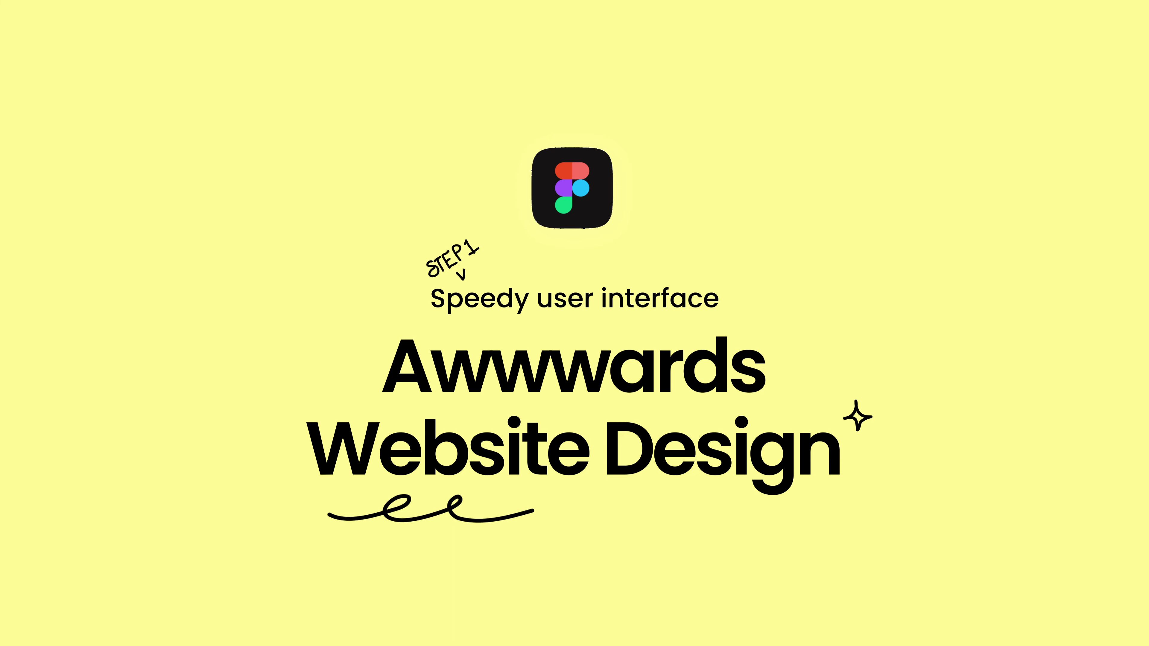
- Add a 1728 × 1117 MacBook Pro 16" frame from the frame presets
{"action": "left_click", "coordinate": [1027, 201]}
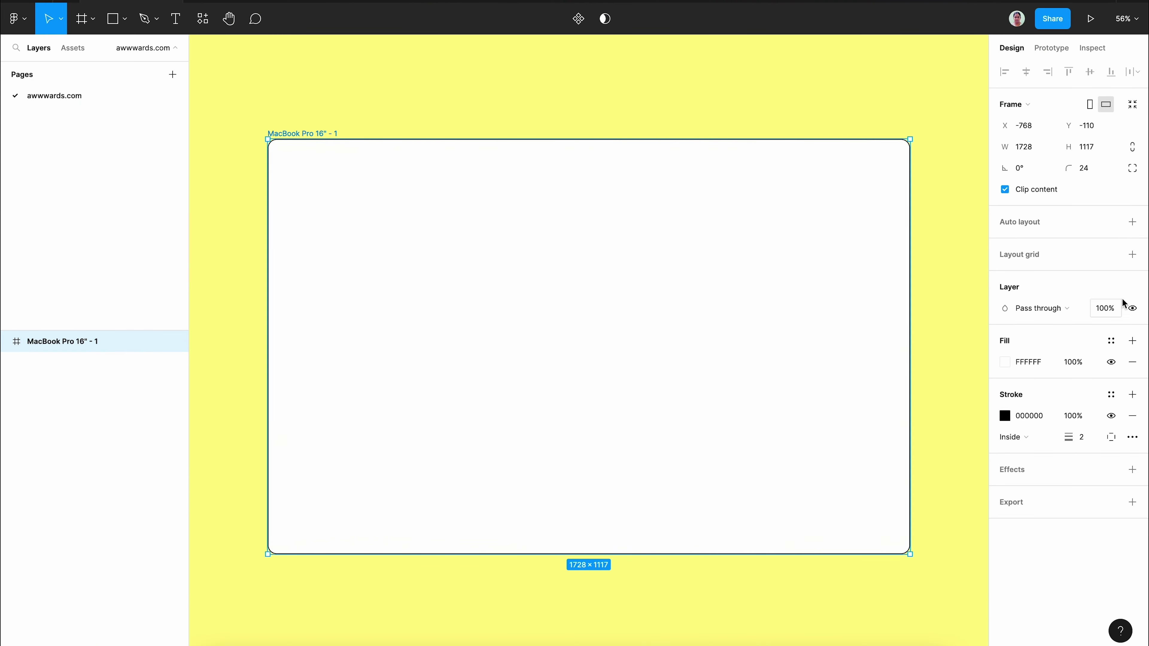
- Add two column layout grids to the MacBook frame, set to 2 and 4 columns
{"action": "left_click", "coordinate": [1132, 254]}
{"action": "type", "text": "2"}
{"action": "left_click", "coordinate": [1132, 254]}
{"action": "type", "text": "4"}
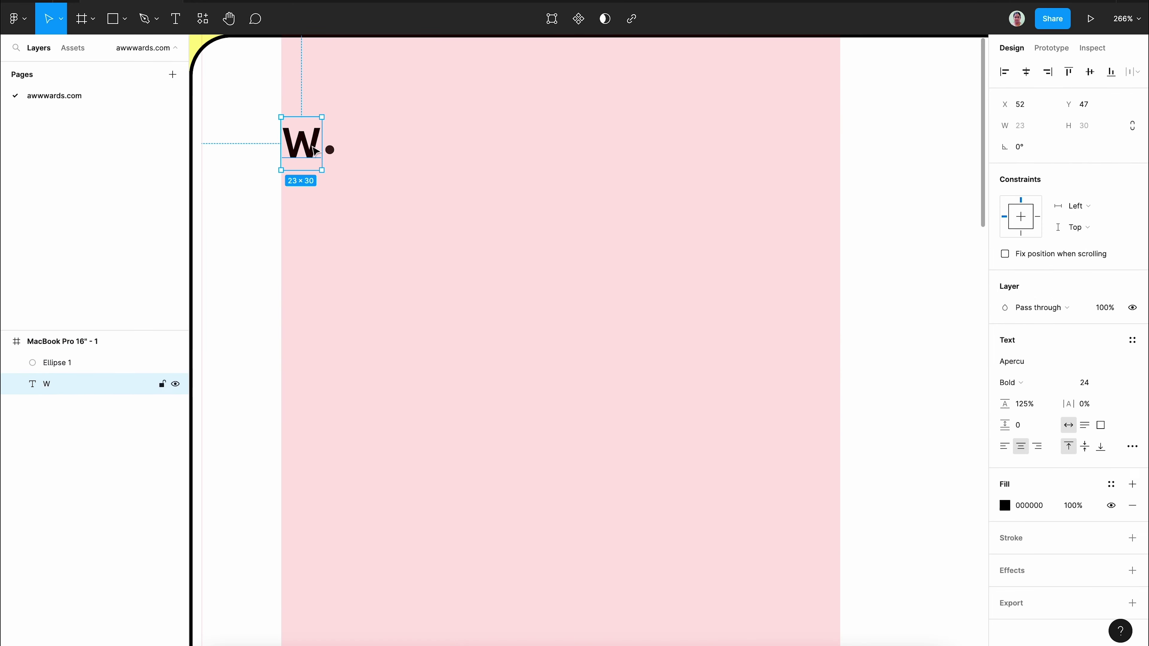
{"action": "key", "text": "ctrl+slash"}
- Insert a magnifying-glass search icon from Iconify beside the W. logo
{"action": "type", "text": "ic"}
{"action": "key", "text": "Return"}
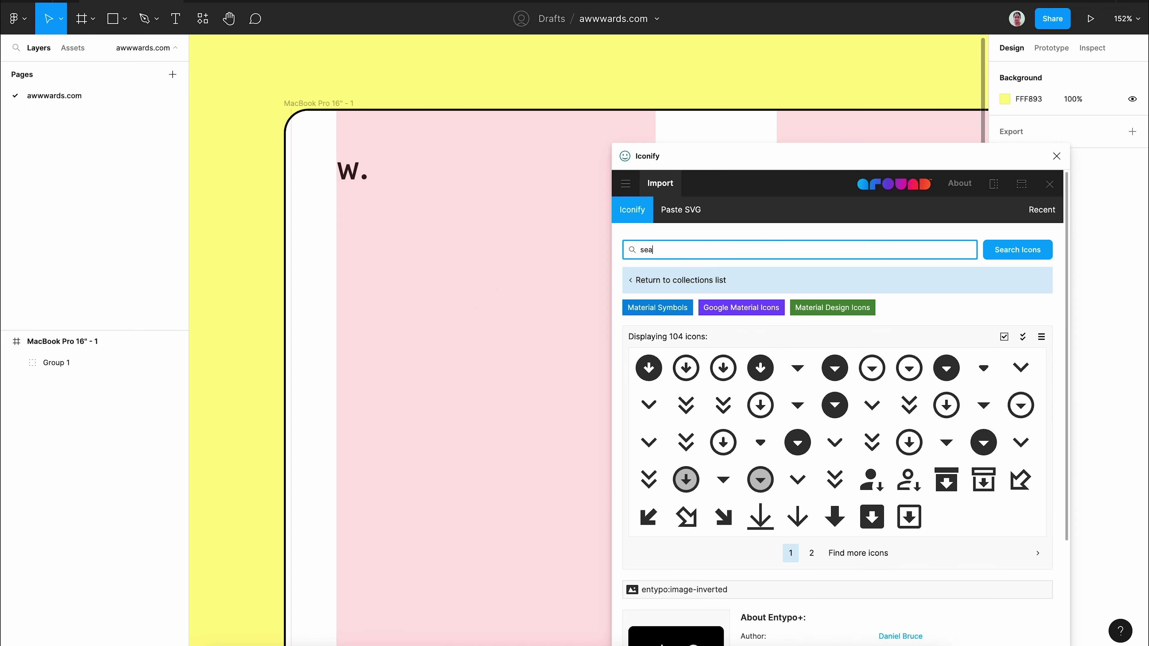
{"action": "left_click", "coordinate": [822, 499]}
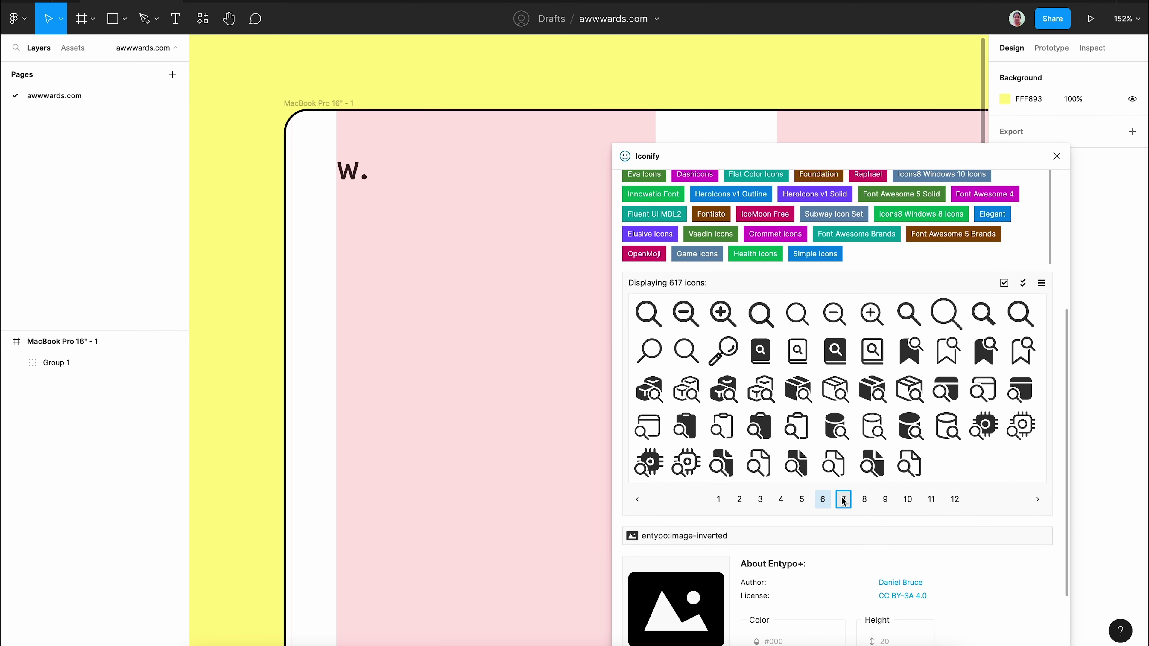
{"action": "left_click", "coordinate": [864, 499]}
{"action": "left_click", "coordinate": [907, 499]}
{"action": "left_click_drag", "start_coordinate": [648, 351], "coordinate": [465, 200]}
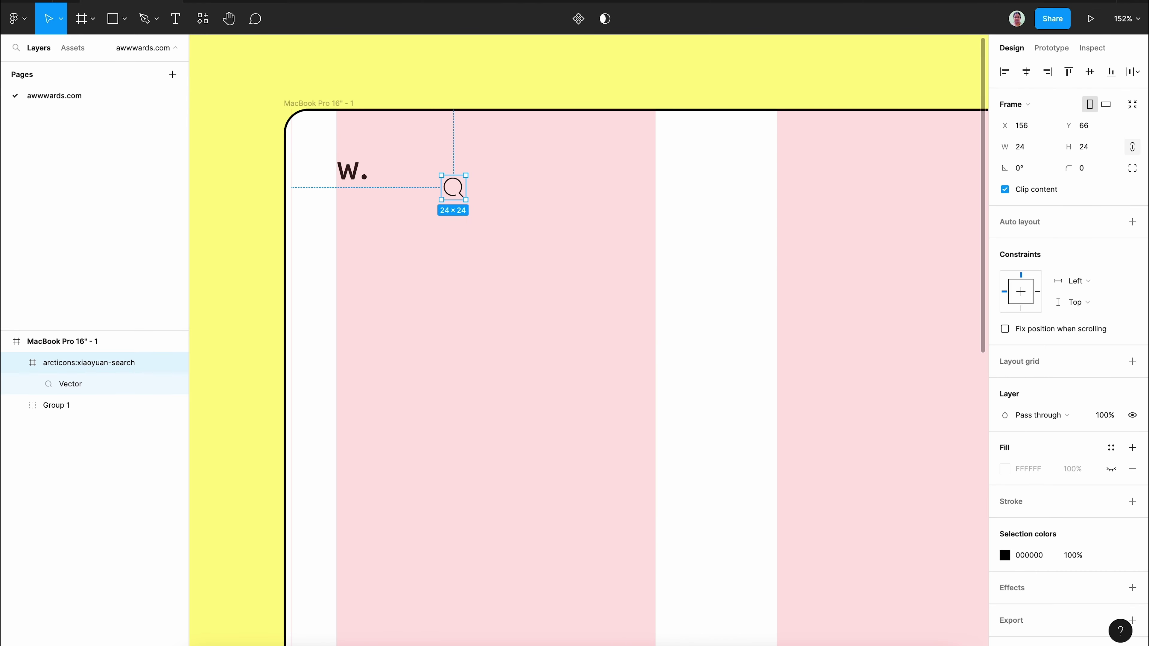
{"action": "scroll", "coordinate": [454, 185], "scroll_direction": "up", "scroll_amount": 5}
{"action": "scroll", "coordinate": [453, 198], "scroll_direction": "up", "scroll_amount": 10}
{"action": "double_click", "coordinate": [453, 198]}
{"action": "key", "text": "Escape"}
- Add 'Search websites, elements, courses...' placeholder text at size 14, Medium weight
{"action": "scroll", "coordinate": [992, 379], "scroll_direction": "down", "scroll_amount": 5}
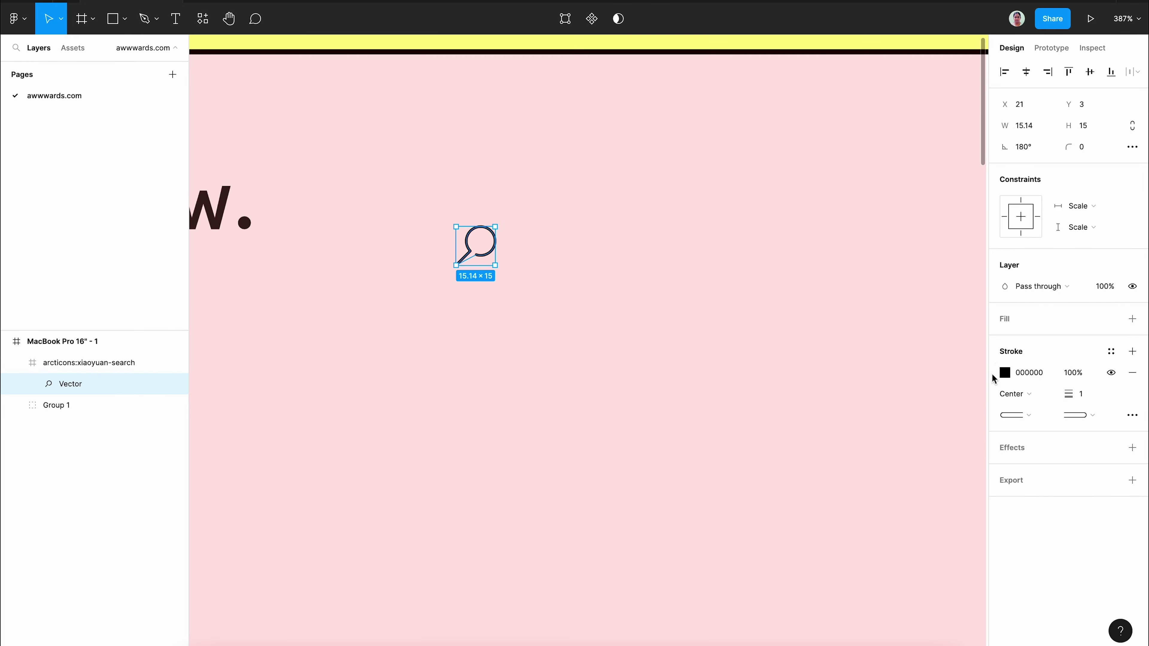
{"action": "scroll", "coordinate": [474, 258], "scroll_direction": "up", "scroll_amount": 3}
{"action": "scroll", "coordinate": [483, 251], "scroll_direction": "down", "scroll_amount": 5}
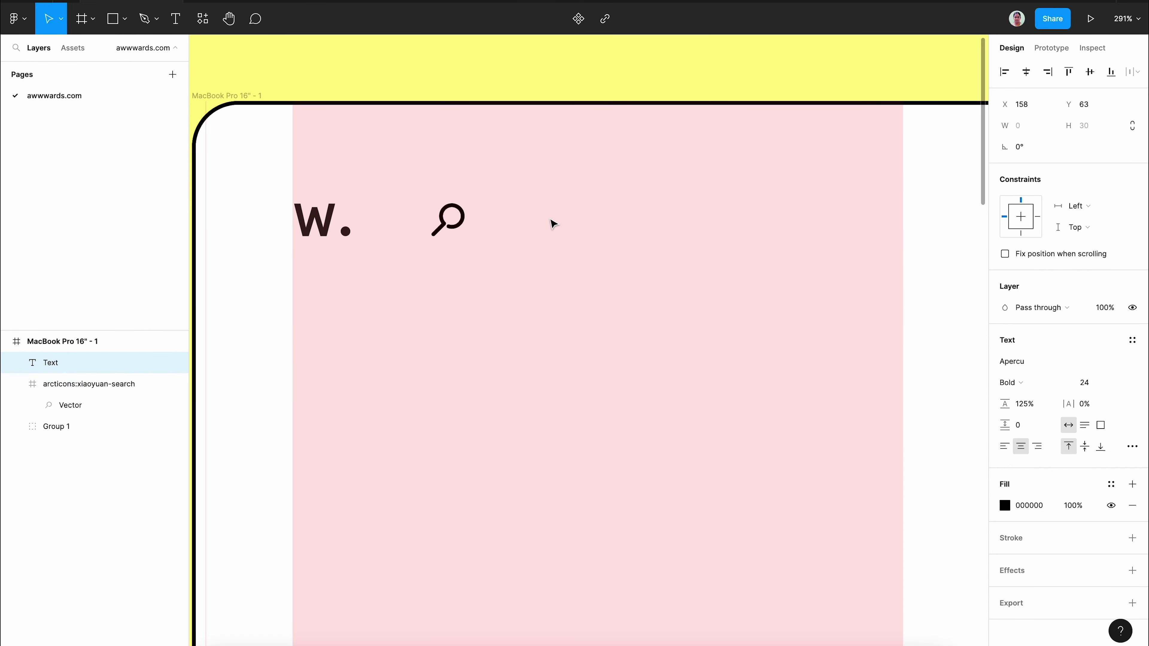
{"action": "type", "text": "Search websites, elements, courses..."}
{"action": "key", "text": "Escape"}
{"action": "left_click", "coordinate": [1084, 383]}
{"action": "type", "text": "14"}
{"action": "key", "text": "Return"}
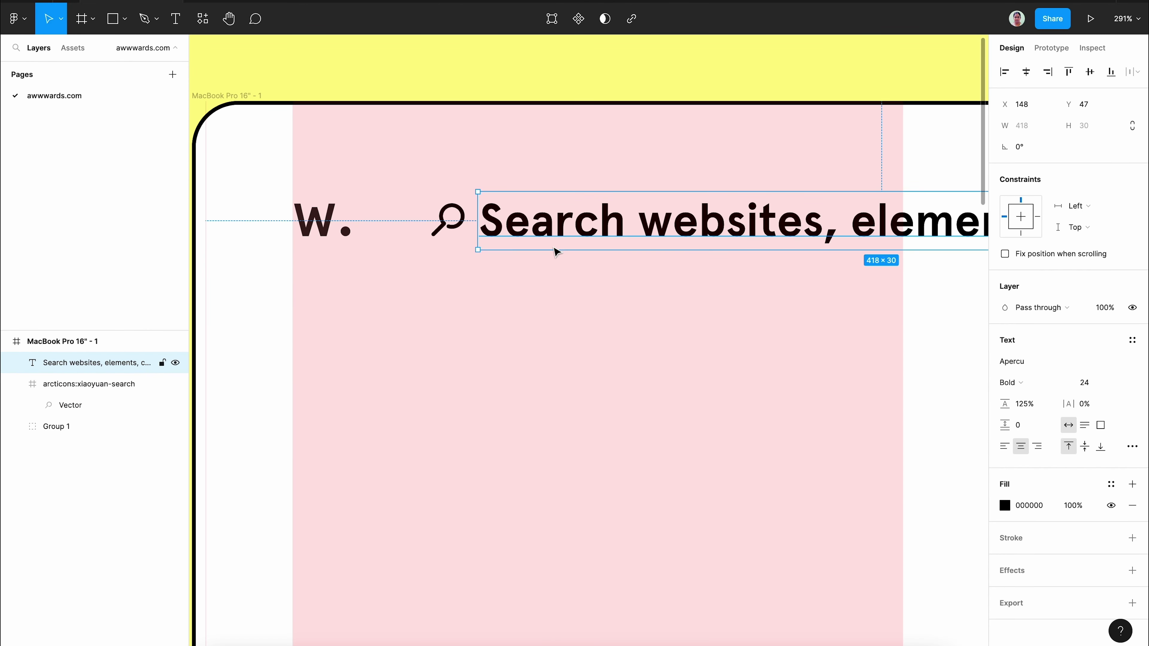
{"action": "key", "text": "ctrl+alt+comma"}
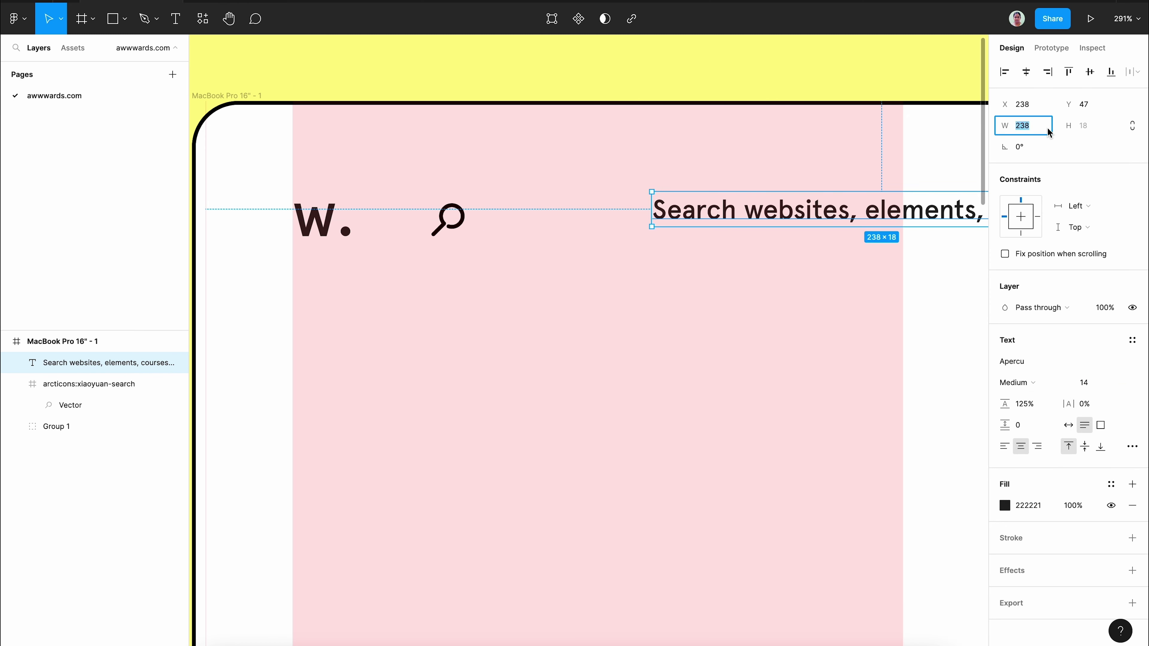
- Wrap the search icon and placeholder text together in an auto-layout row
{"action": "key", "text": "minus"}
{"action": "left_click", "coordinate": [451, 256], "text": "shift"}
{"action": "key", "text": "shift+a"}
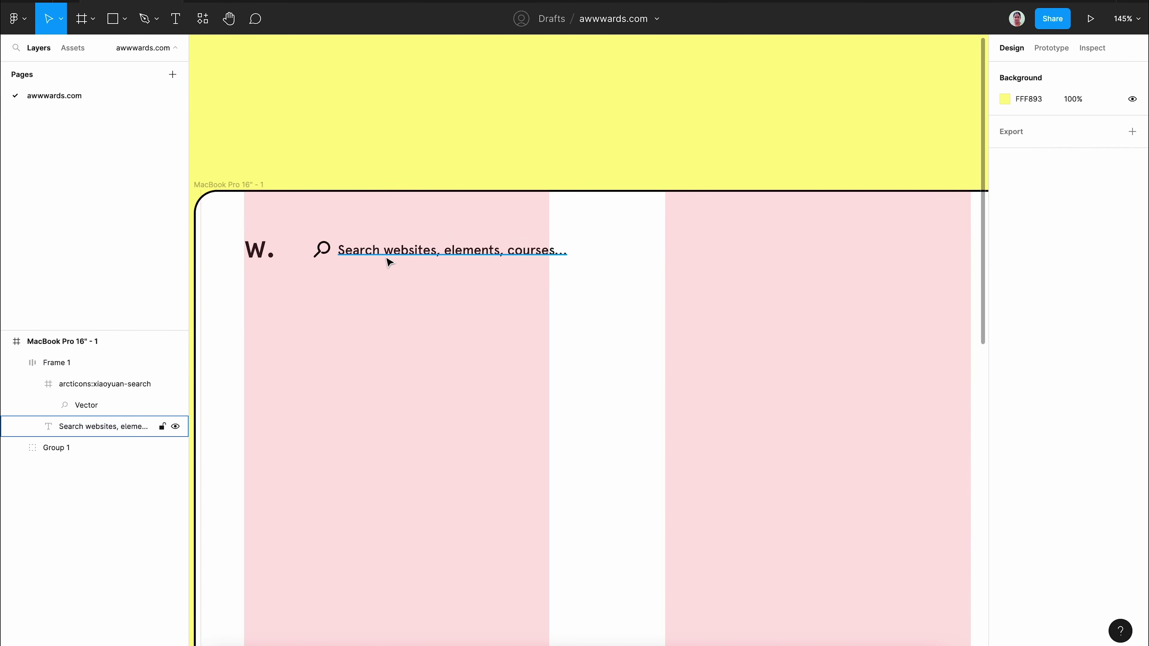
- Add 'IN' and 'Inspiration' text labels at the end of the search row
{"action": "left_click", "coordinate": [388, 262]}
{"action": "key", "text": "ctrl+d"}
{"action": "key", "text": "Return"}
{"action": "type", "text": "IN"}
{"action": "key", "text": "Escape"}
{"action": "key", "text": "shift+2"}
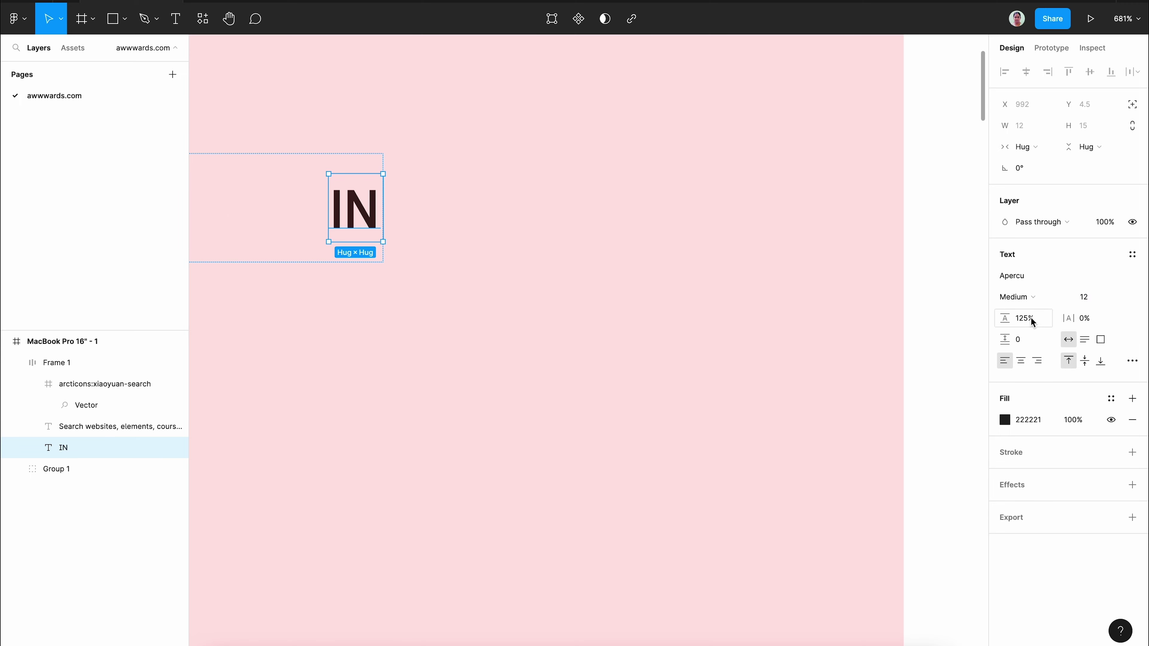
{"action": "key", "text": "ctrl+d"}
{"action": "key", "text": "Return"}
{"action": "type", "text": "Inspiration"}
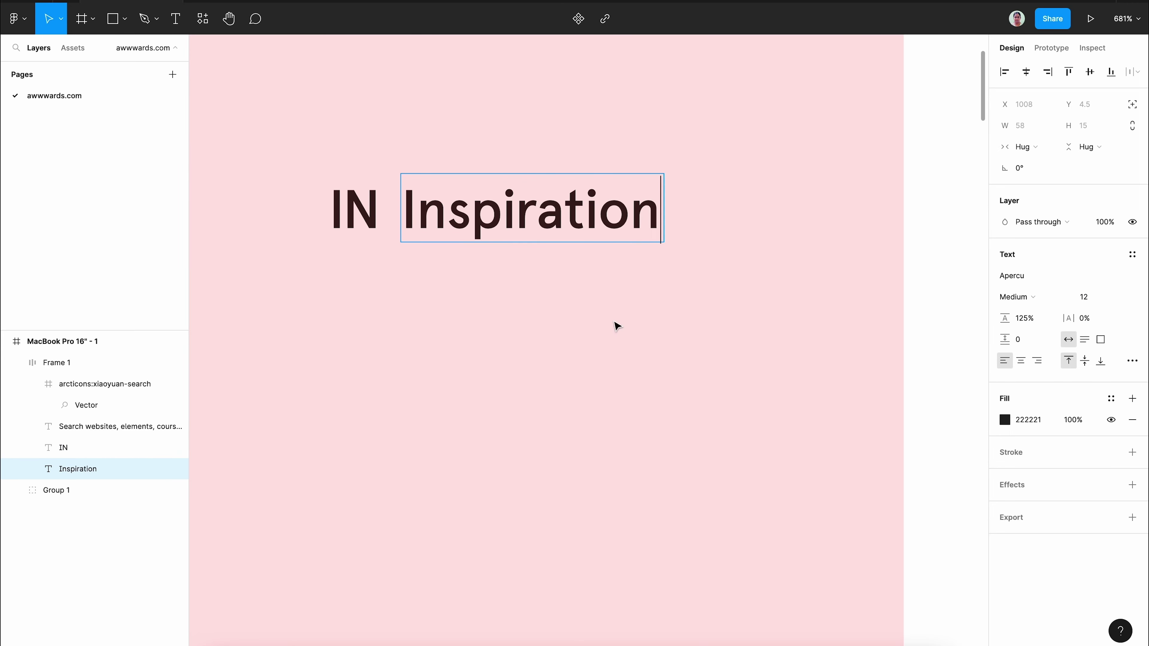
{"action": "key", "text": "Escape"}
- Place a down-arrow chevron icon from Iconify on the canvas
{"action": "key", "text": "ctrl+slash"}
{"action": "type", "text": "iconify"}
{"action": "key", "text": "Return"}
{"action": "type", "text": "arrow down"}
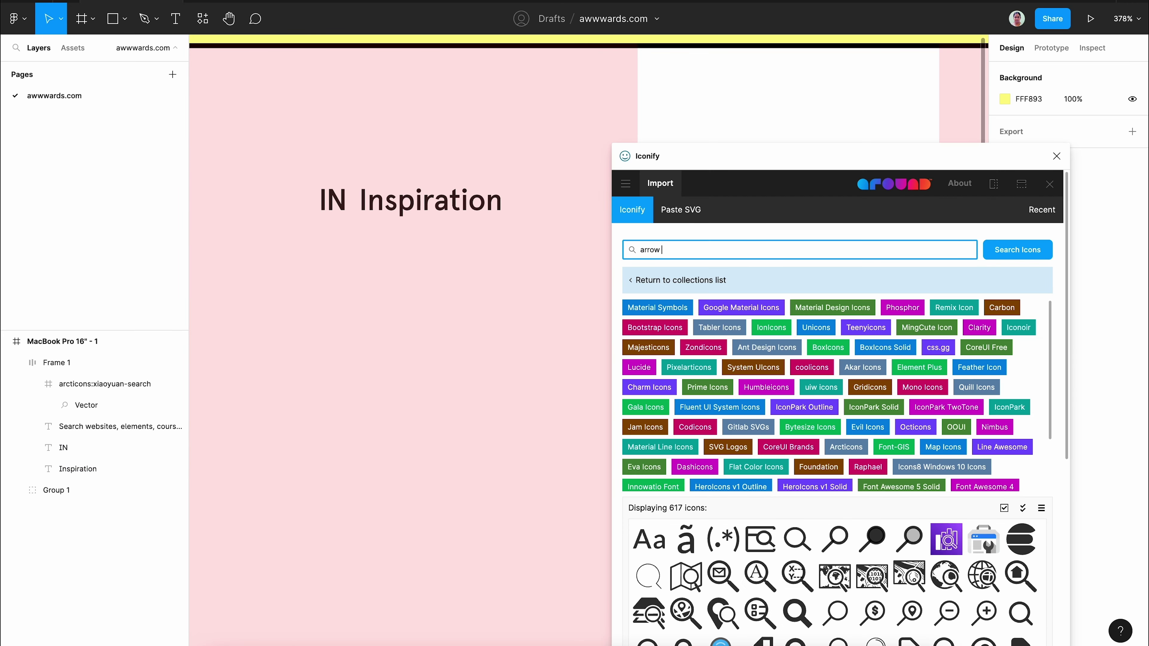
{"action": "left_click_drag", "start_coordinate": [648, 404], "coordinate": [480, 266]}
- Move the chevron into the search row and resize it to 10×6
{"action": "key", "text": "ctrl+x"}
{"action": "left_click", "coordinate": [498, 187]}
{"action": "key", "text": "ctrl+v"}
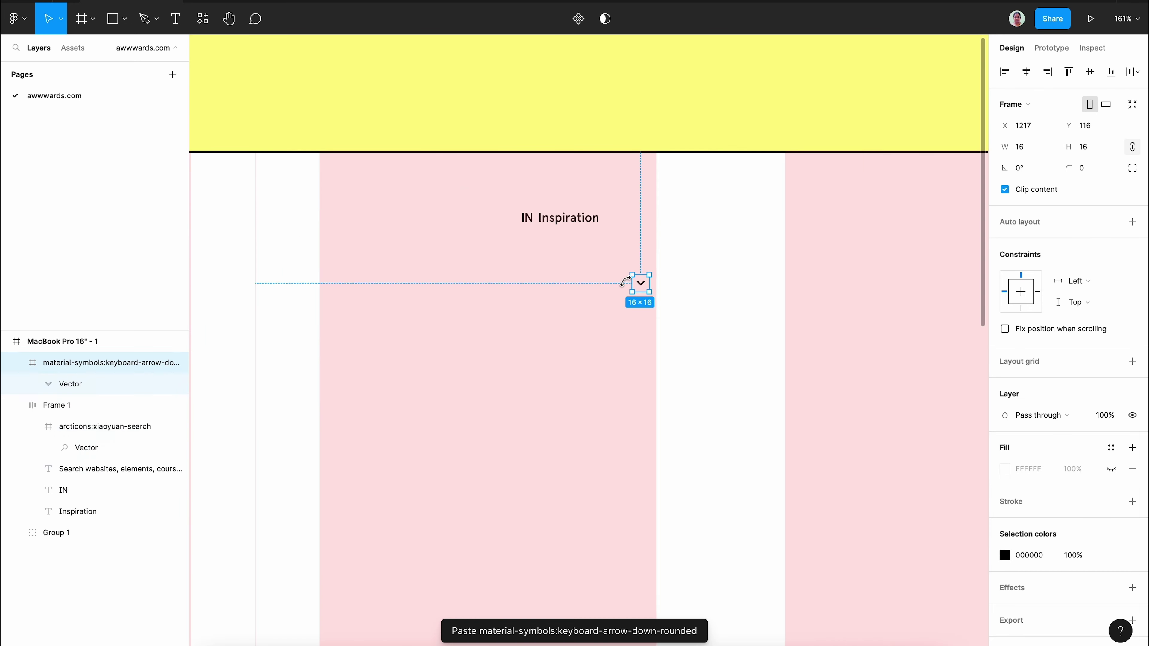
{"action": "key", "text": "Return"}
{"action": "key", "text": "shift+2"}
{"action": "left_click_drag", "start_coordinate": [690, 179], "coordinate": [681, 183]}
{"action": "scroll", "coordinate": [679, 216], "scroll_direction": "down", "scroll_amount": 3}
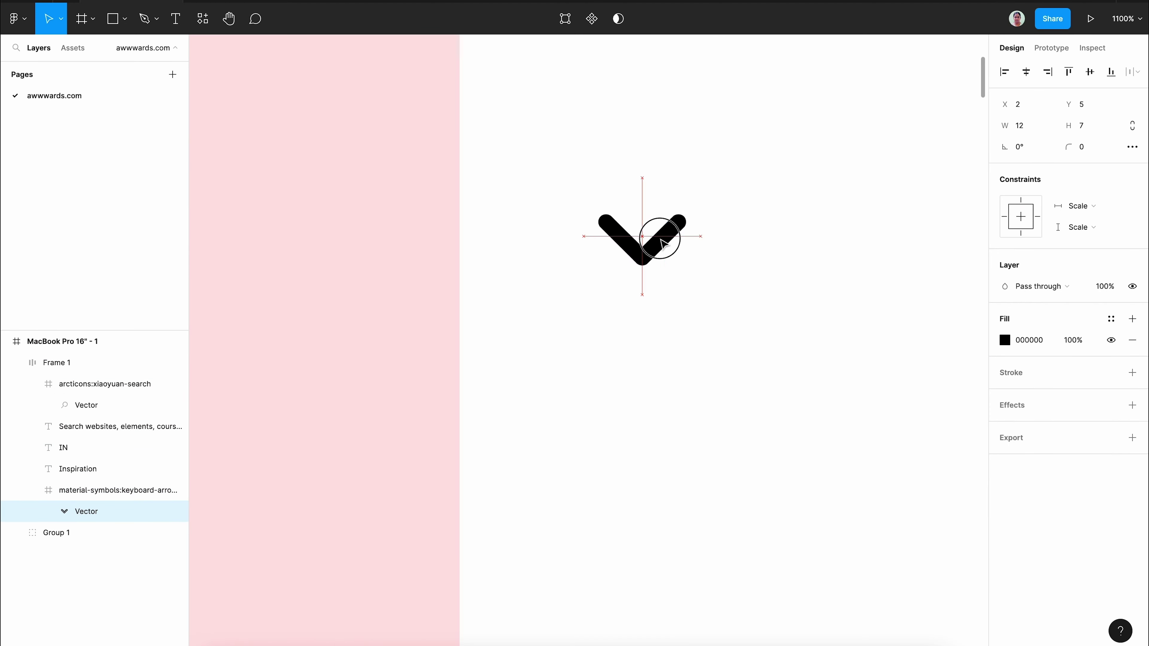
{"action": "scroll", "coordinate": [661, 244], "scroll_direction": "down", "scroll_amount": 5}
{"action": "key", "text": "Escape"}
- Wrap the search row in a frame with E5E5D8 fill, radius 8 and 10 padding
{"action": "scroll", "coordinate": [667, 266], "scroll_direction": "down", "scroll_amount": 3}
{"action": "left_click", "coordinate": [667, 264]}
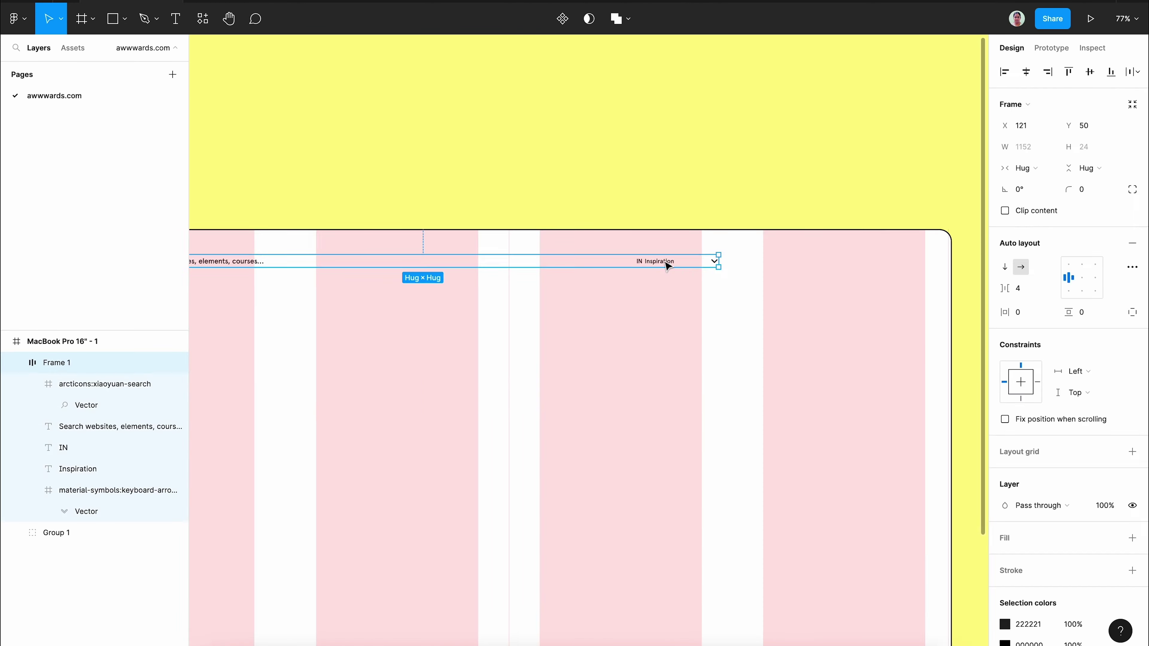
{"action": "scroll", "coordinate": [312, 291], "scroll_direction": "left", "scroll_amount": 3}
{"action": "scroll", "coordinate": [529, 396], "scroll_direction": "up", "scroll_amount": 2}
{"action": "key", "text": "shift+a"}
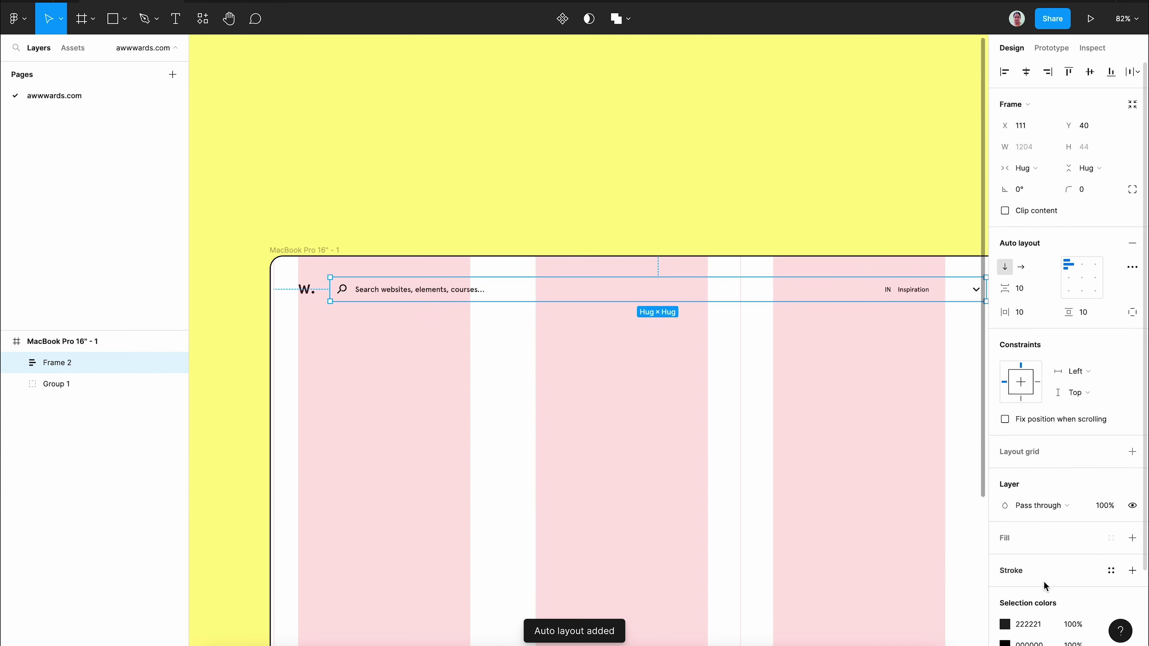
{"action": "type", "text": "e5e5d8"}
{"action": "key", "text": "Return"}
{"action": "scroll", "coordinate": [495, 280], "scroll_direction": "right", "scroll_amount": 3}
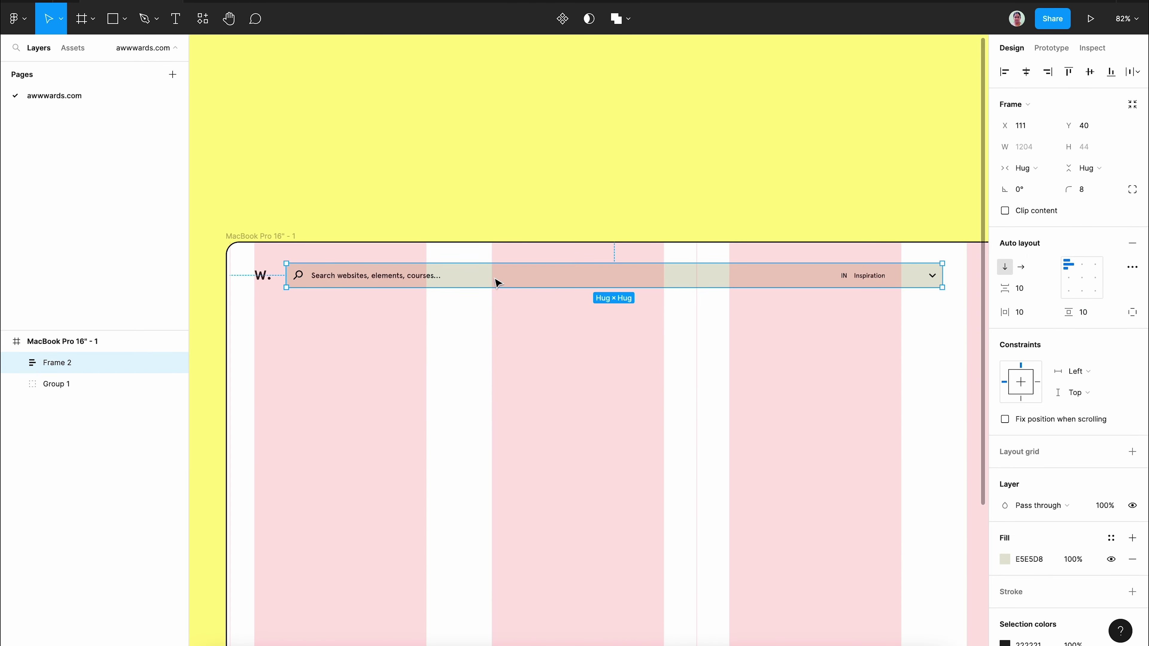
{"action": "left_click", "coordinate": [1132, 267]}
{"action": "key", "text": "Escape"}
{"action": "left_click_drag", "start_coordinate": [895, 257], "coordinate": [868, 257]}
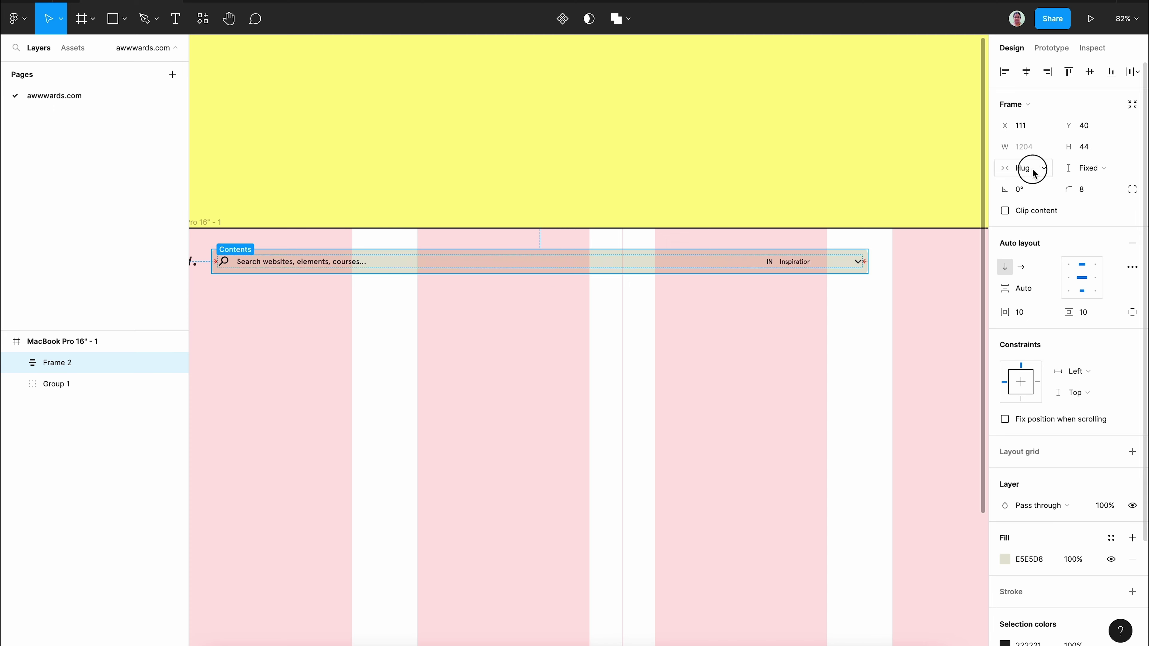
{"action": "left_click", "coordinate": [1024, 146]}
{"action": "type", "text": "1"}
- Wrap the W. logo and search bar together in an auto-layout row
{"action": "scroll", "coordinate": [867, 310], "scroll_direction": "down", "scroll_amount": 5}
{"action": "key", "text": "ctrl+a"}
{"action": "key", "text": "shift+a"}
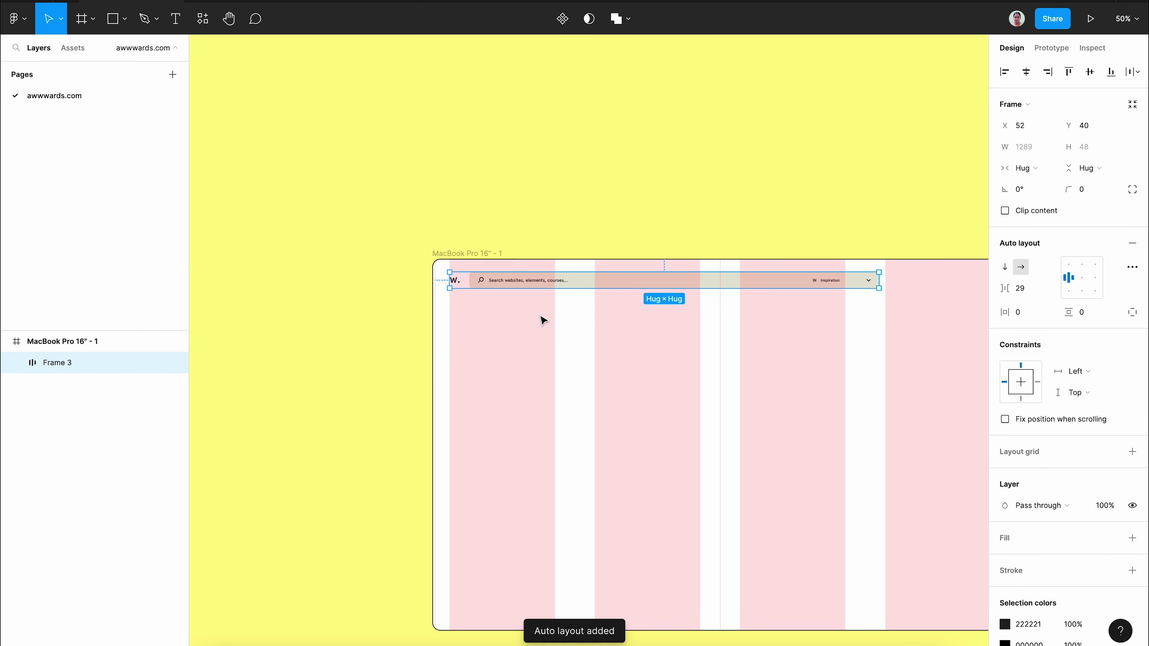
{"action": "left_click", "coordinate": [1028, 295]}
{"action": "type", "text": "10"}
{"action": "scroll", "coordinate": [589, 365], "scroll_direction": "up", "scroll_amount": 5}
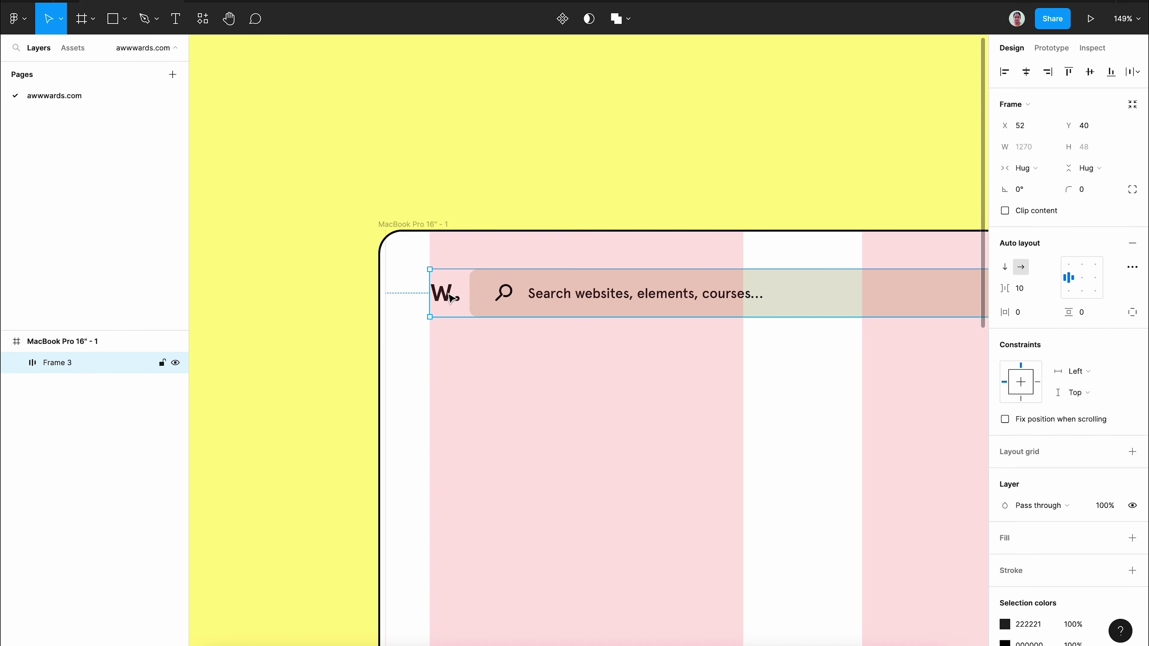
{"action": "key", "text": "Escape"}
- Draw a circle to the right of the search bar
{"action": "key", "text": "o"}
{"action": "scroll", "coordinate": [689, 295], "scroll_direction": "up", "scroll_amount": 5}
{"action": "left_click_drag", "start_coordinate": [703, 250], "coordinate": [741, 287]}
- Create a dark-filled 'Be Pro' auto-layout button sized 48
{"action": "key", "text": "t"}
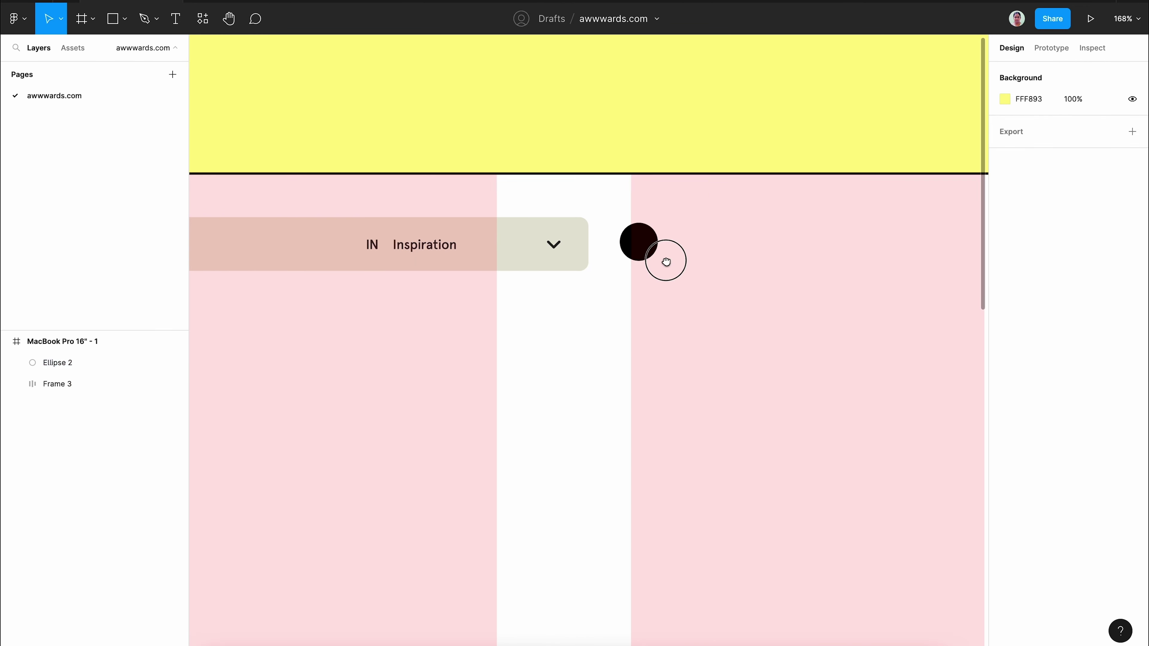
{"action": "left_click", "coordinate": [688, 264]}
{"action": "type", "text": "Be Pro"}
{"action": "key", "text": "Escape"}
{"action": "key", "text": "shift+a"}
{"action": "left_click", "coordinate": [1132, 538]}
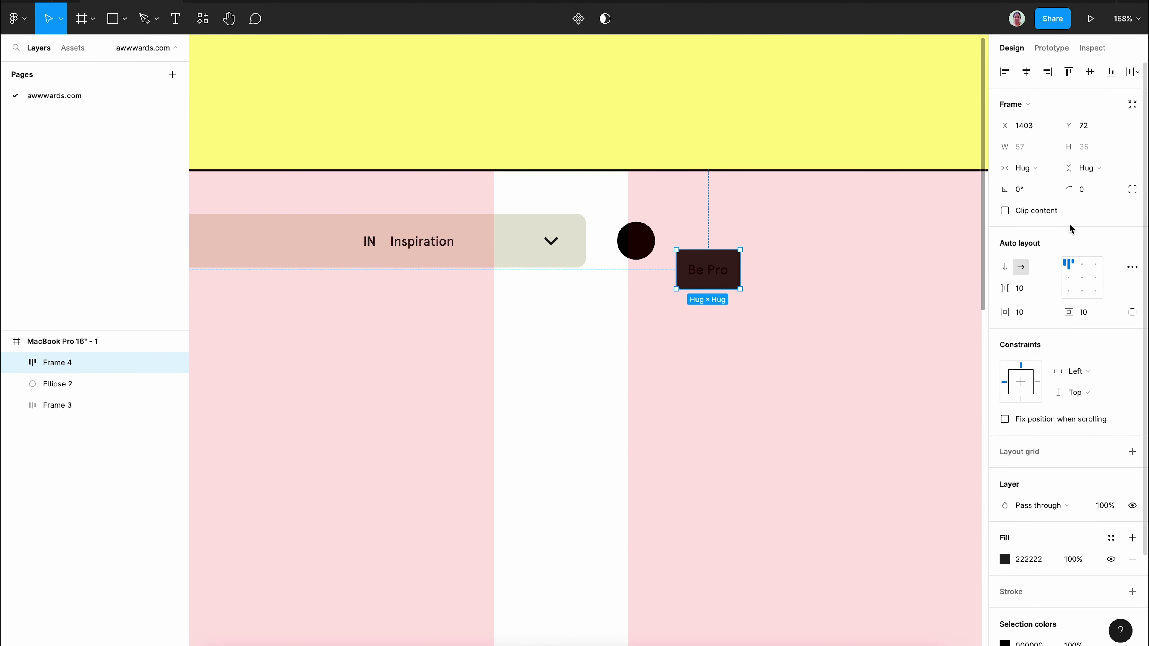
{"action": "double_click", "coordinate": [708, 270]}
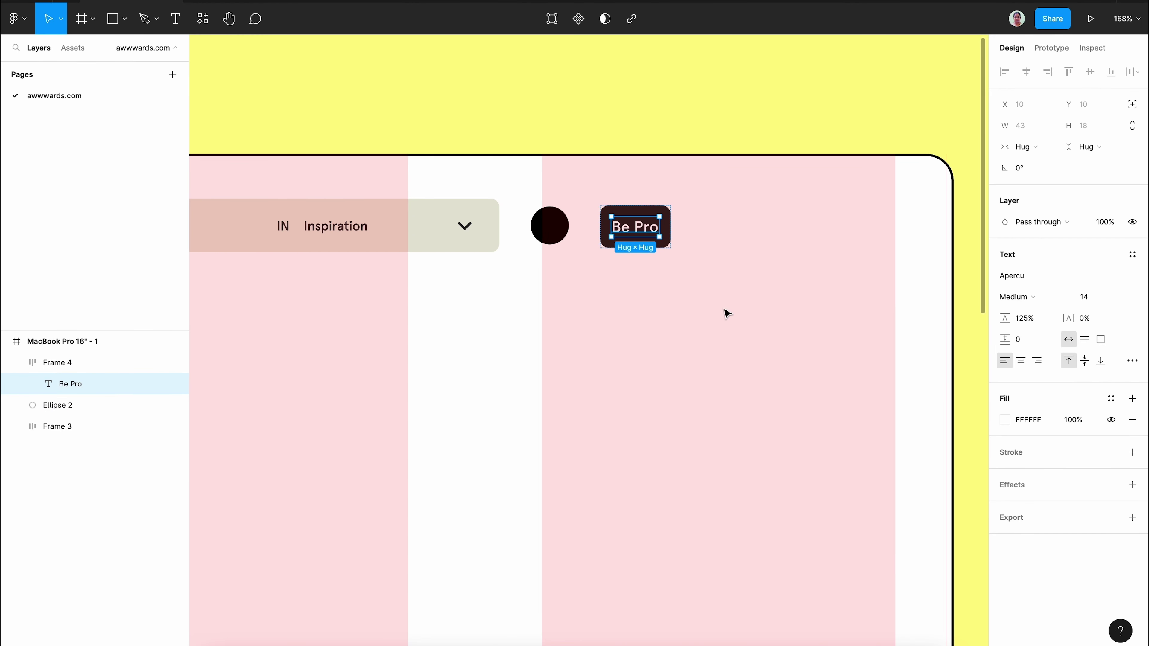
{"action": "key", "text": "shift+Return"}
{"action": "left_click", "coordinate": [1023, 147]}
{"action": "type", "text": "48"}
{"action": "key", "text": "Return"}
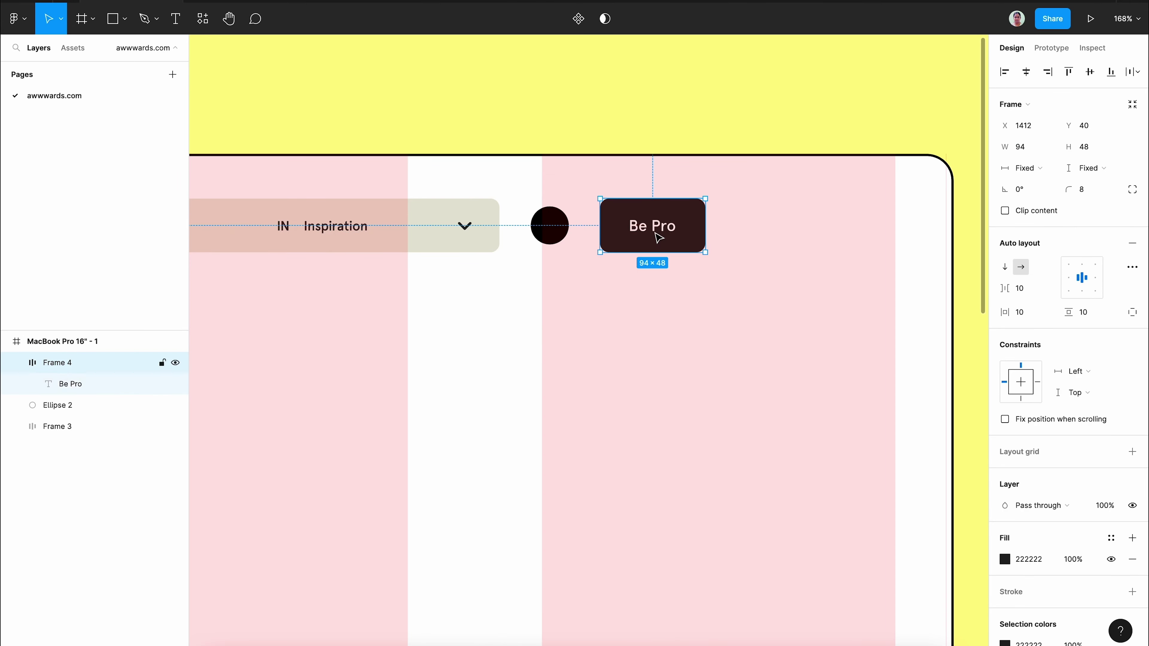
- Duplicate it as a 'Submit Website' button with no fill and an outline stroke
{"action": "key", "text": "ctrl+d"}
{"action": "key", "text": "Return"}
{"action": "key", "text": "Return"}
{"action": "type", "text": "Sub"}
{"action": "key", "text": "Escape"}
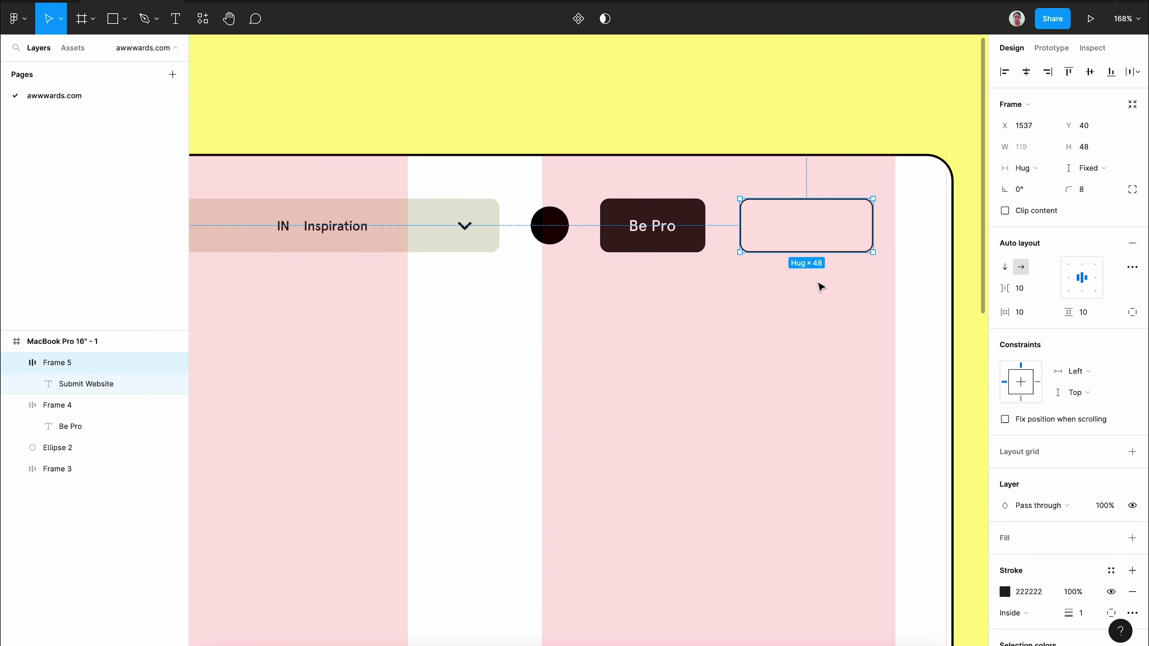
{"action": "left_click", "coordinate": [769, 290]}
- Wrap Be Pro, Submit Website and the dark circle in nested auto-layout frames
{"action": "left_click", "coordinate": [805, 245]}
{"action": "left_click", "coordinate": [652, 226], "text": "shift"}
{"action": "key", "text": "shift+a"}
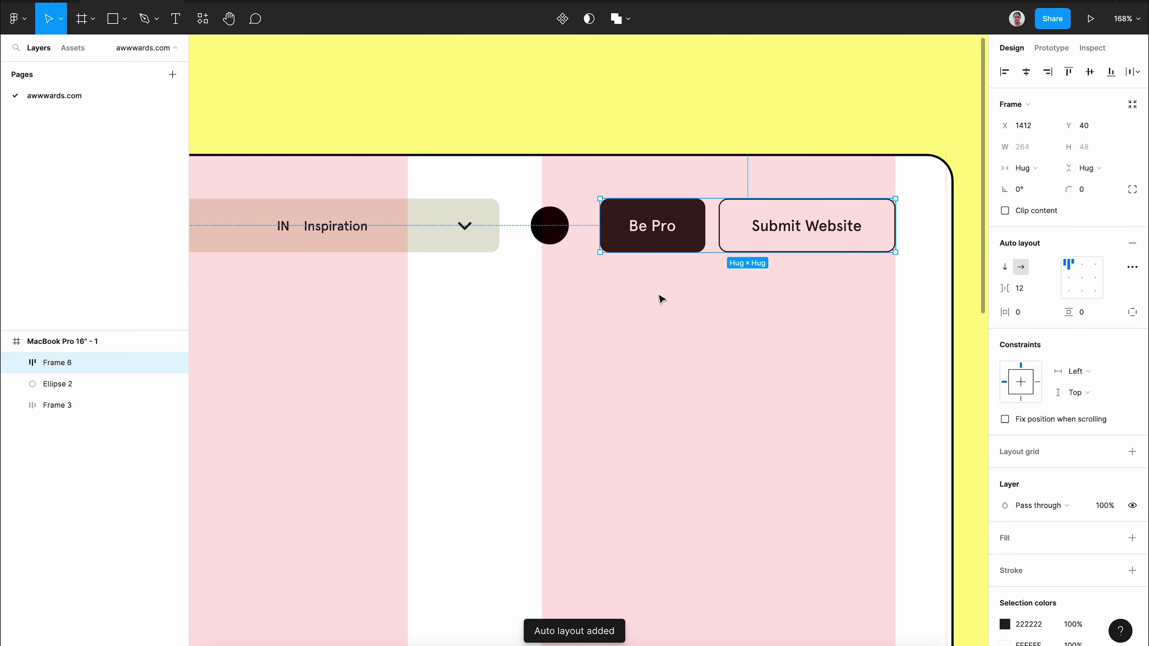
{"action": "left_click", "coordinate": [547, 225], "text": "shift"}
{"action": "key", "text": "shift+a"}
- Wrap the search bar and right-side group into one navigation bar frame
{"action": "scroll", "coordinate": [649, 326], "scroll_direction": "down", "scroll_amount": 5}
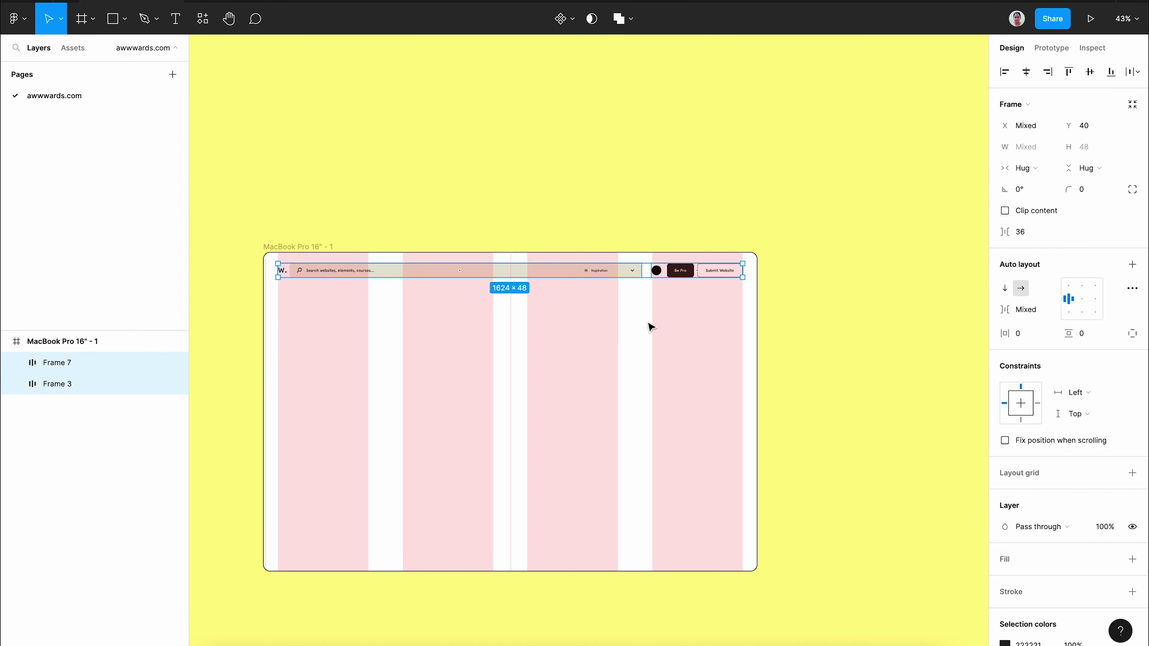
{"action": "key", "text": "shift+a"}
{"action": "scroll", "coordinate": [821, 251], "scroll_direction": "up", "scroll_amount": 5}
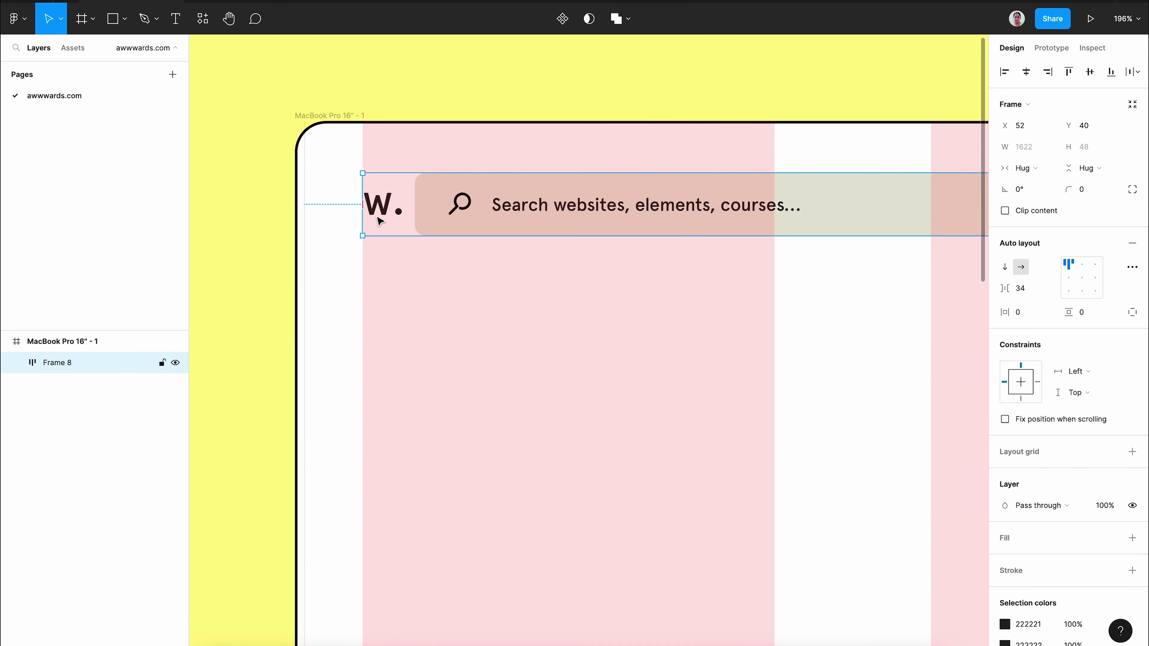
{"action": "scroll", "coordinate": [831, 309], "scroll_direction": "down", "scroll_amount": 3}
{"action": "scroll", "coordinate": [831, 309], "scroll_direction": "down", "scroll_amount": 3}
{"action": "left_click", "coordinate": [379, 272]}
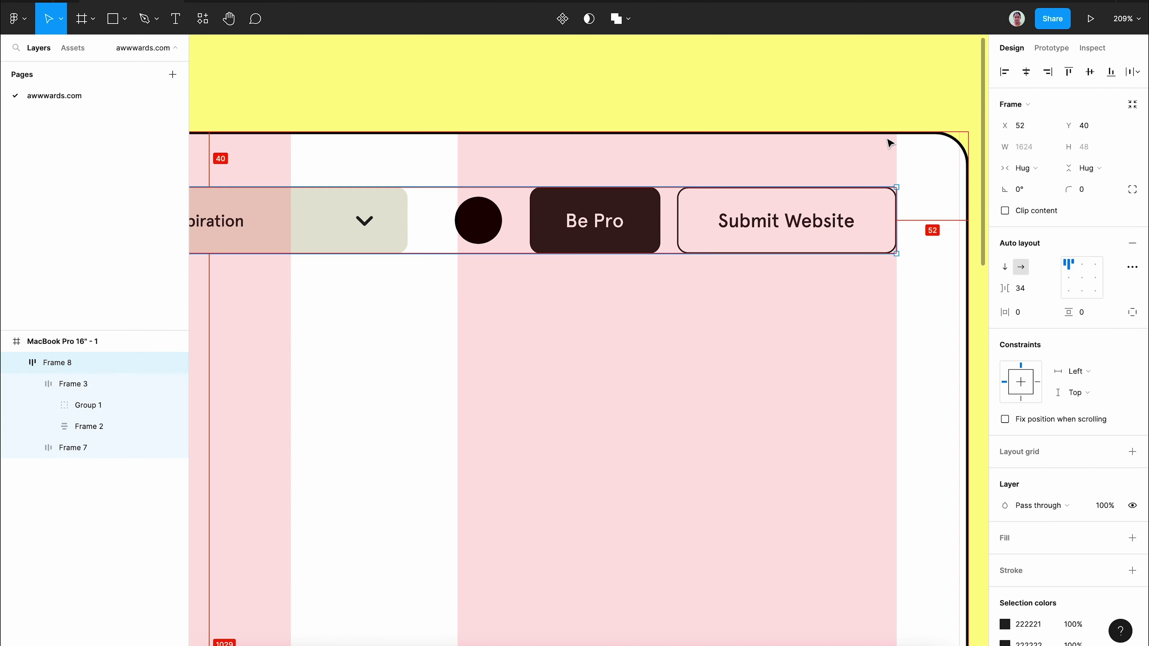
{"action": "scroll", "coordinate": [888, 141], "scroll_direction": "down", "scroll_amount": 5}
{"action": "scroll", "coordinate": [407, 145], "scroll_direction": "up", "scroll_amount": 5}
{"action": "scroll", "coordinate": [453, 226], "scroll_direction": "down", "scroll_amount": 5}
{"action": "left_click", "coordinate": [453, 226]}
- Set the SITE OF THE DAY headline to 1620 wide with Medium weight
{"action": "scroll", "coordinate": [512, 220], "scroll_direction": "up", "scroll_amount": 1}
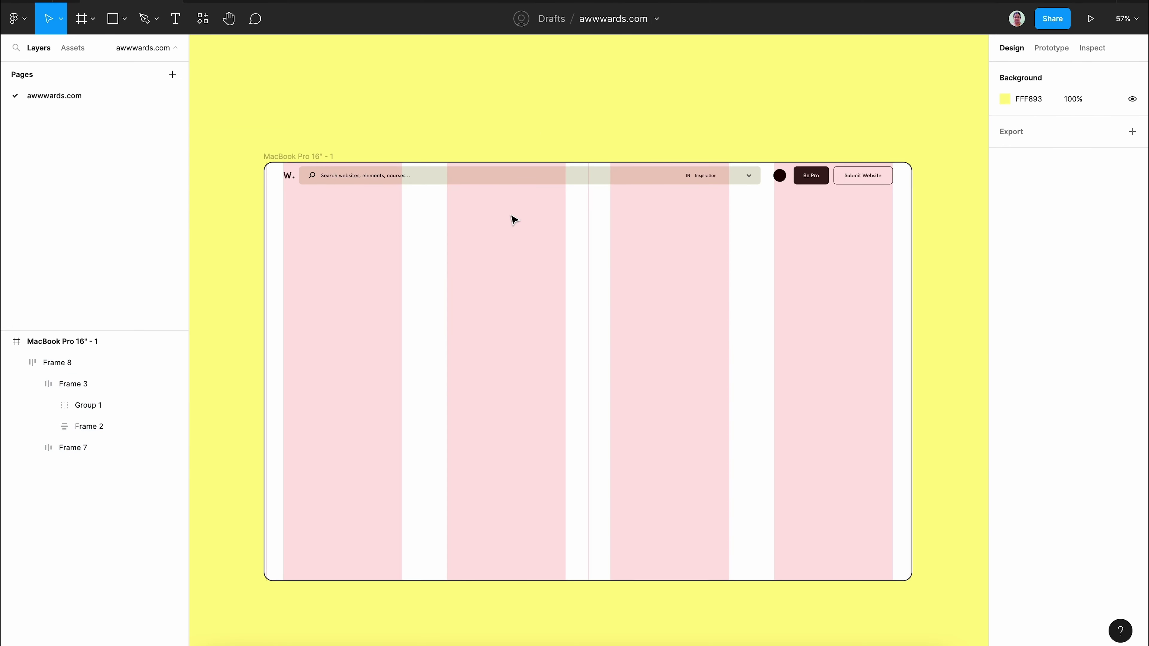
{"action": "left_click", "coordinate": [333, 156]}
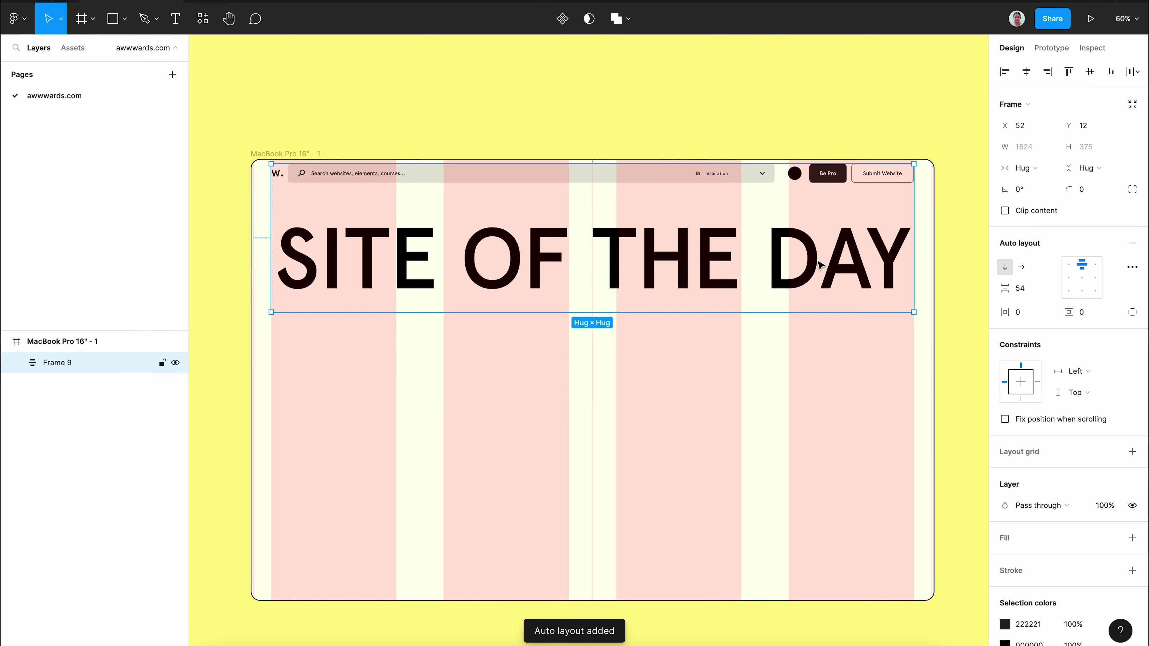
{"action": "double_click", "coordinate": [820, 264]}
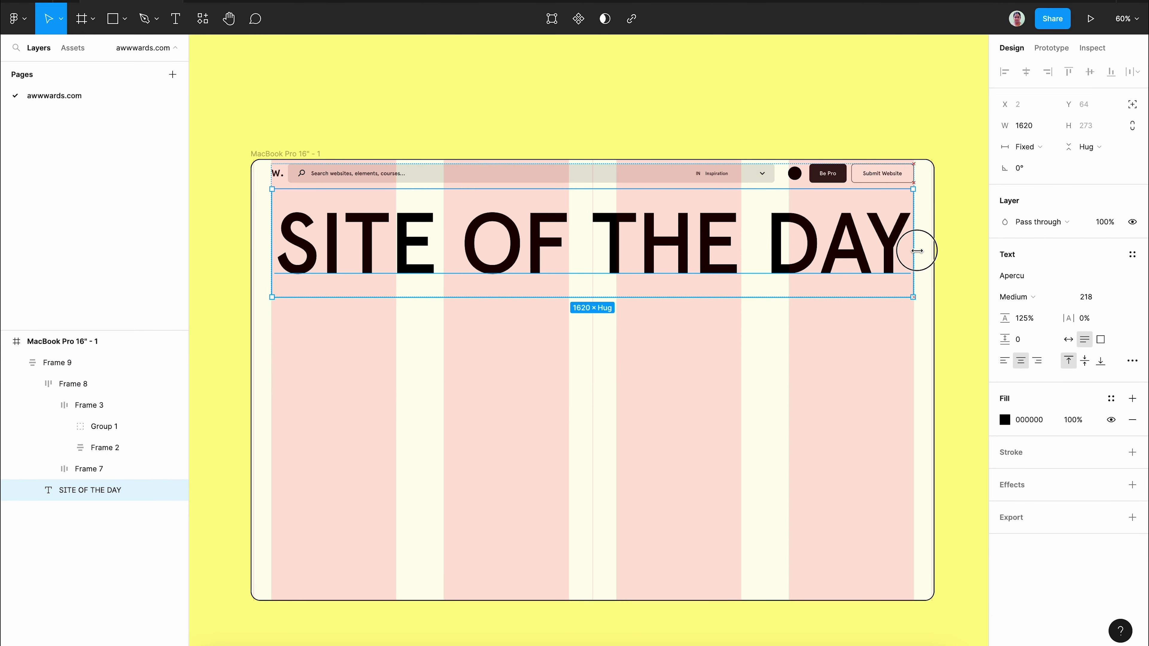
{"action": "left_click", "coordinate": [591, 375]}
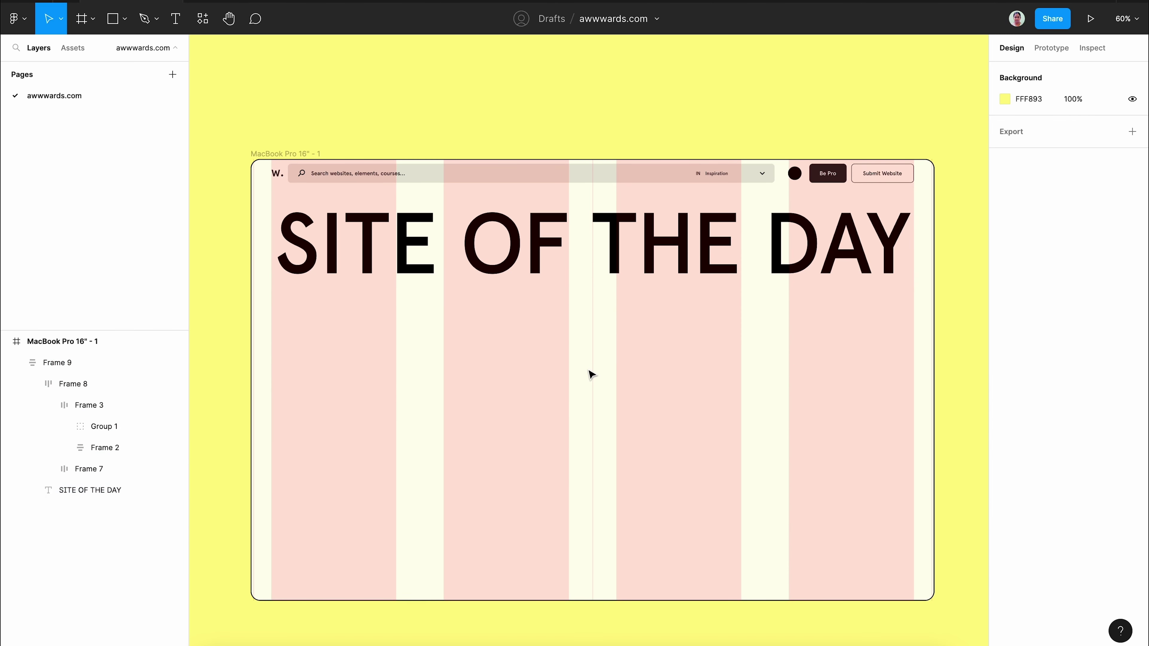
- Start a size-34 Bornfight Studio caption text below the headline
{"action": "key", "text": "t"}
{"action": "left_click", "coordinate": [461, 346]}
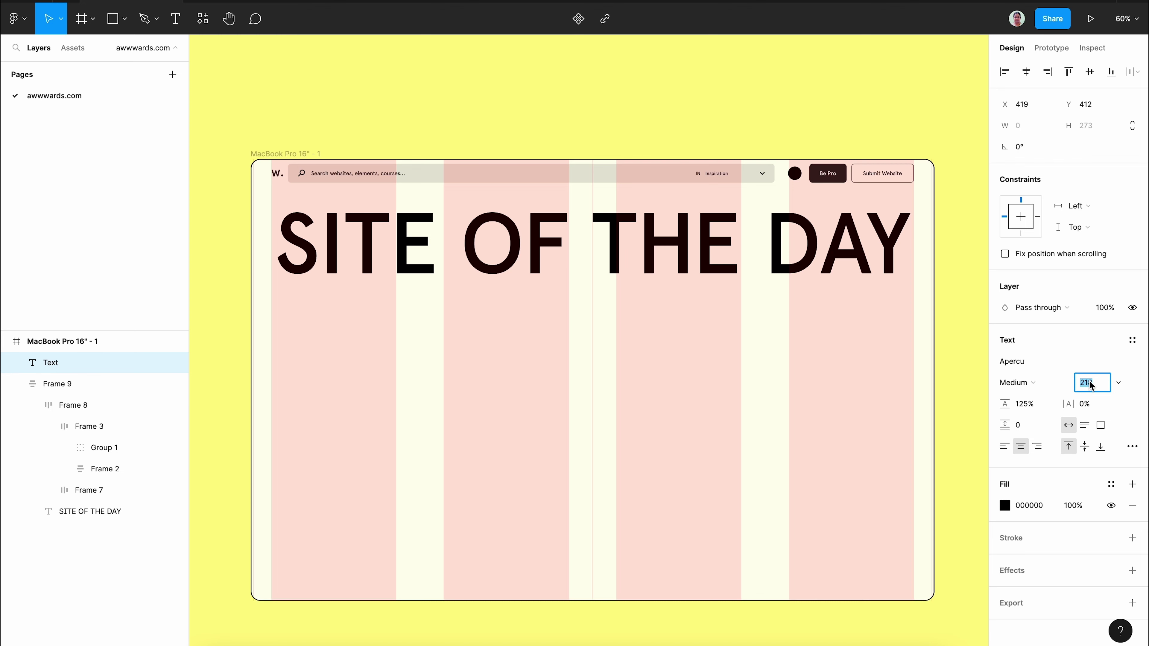
{"action": "left_click", "coordinate": [495, 364]}
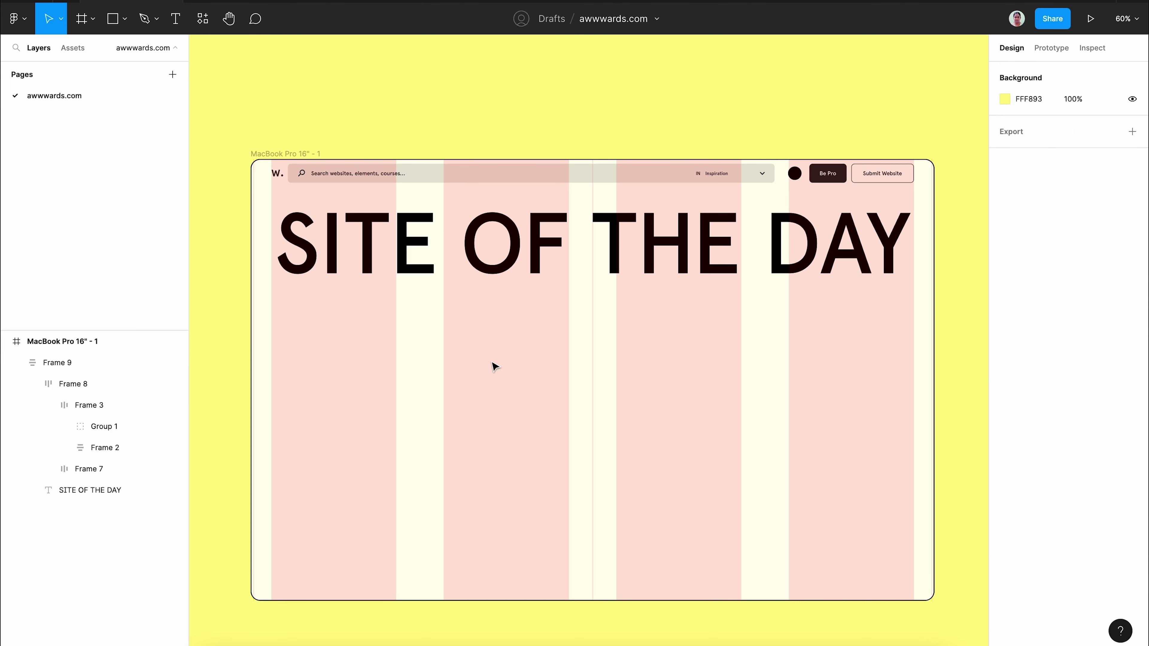
{"action": "type", "text": "tBornfight Studio - Site of the Day - 7.53 - Nov 1, 2022 -"}
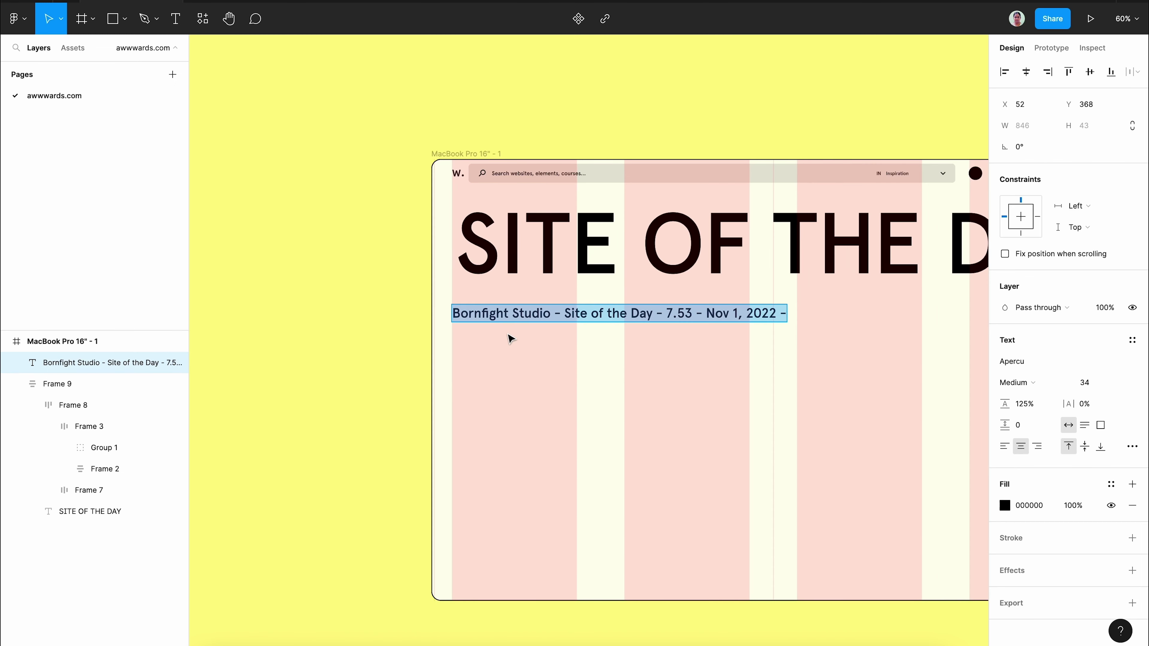
- Bold 'Bornfight Studio' and repeat the caption four times in an auto-layout row
{"action": "left_click_drag", "start_coordinate": [556, 308], "coordinate": [443, 306]}
{"action": "key", "text": "Escape"}
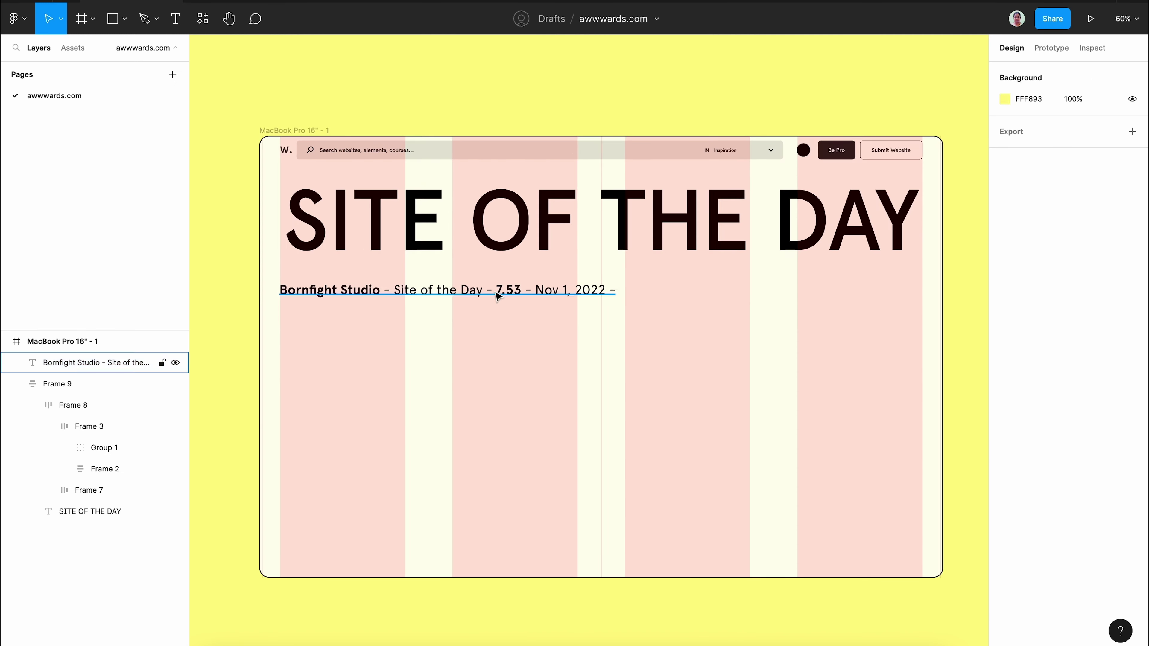
{"action": "key", "text": "ctrl+d"}
{"action": "key", "text": "shift+a"}
{"action": "key", "text": "ctrl+d"}
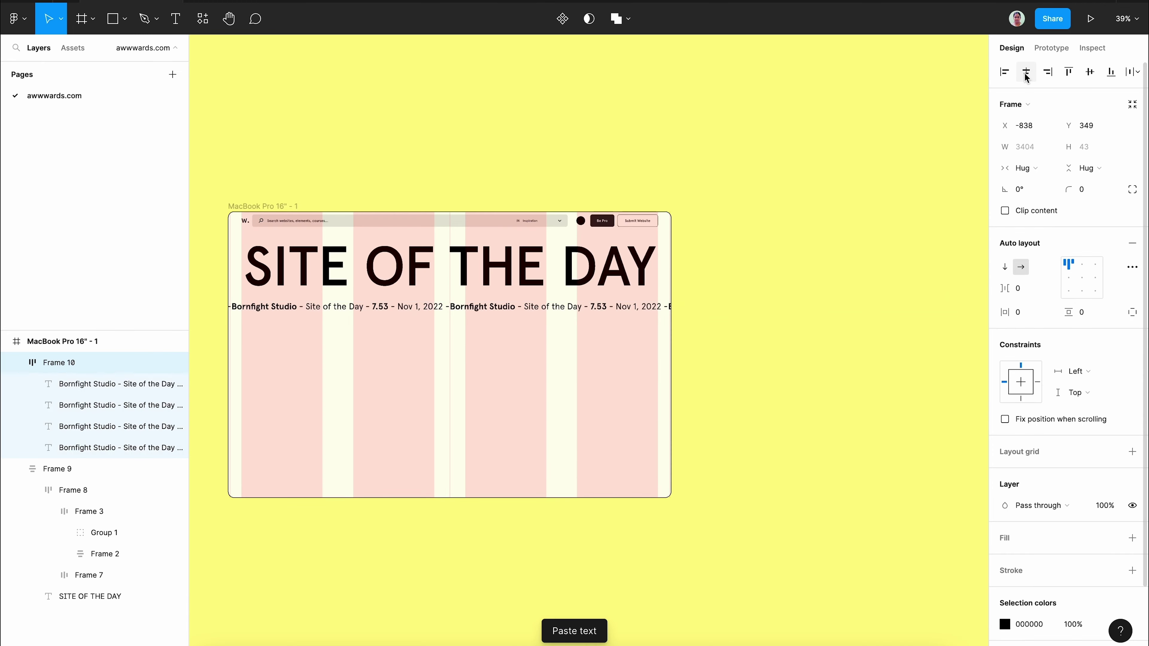
- Clip the ticker to 1624 wide under the headline with 32 gap, and add a large rectangle below
{"action": "left_click_drag", "start_coordinate": [654, 295], "coordinate": [492, 317]}
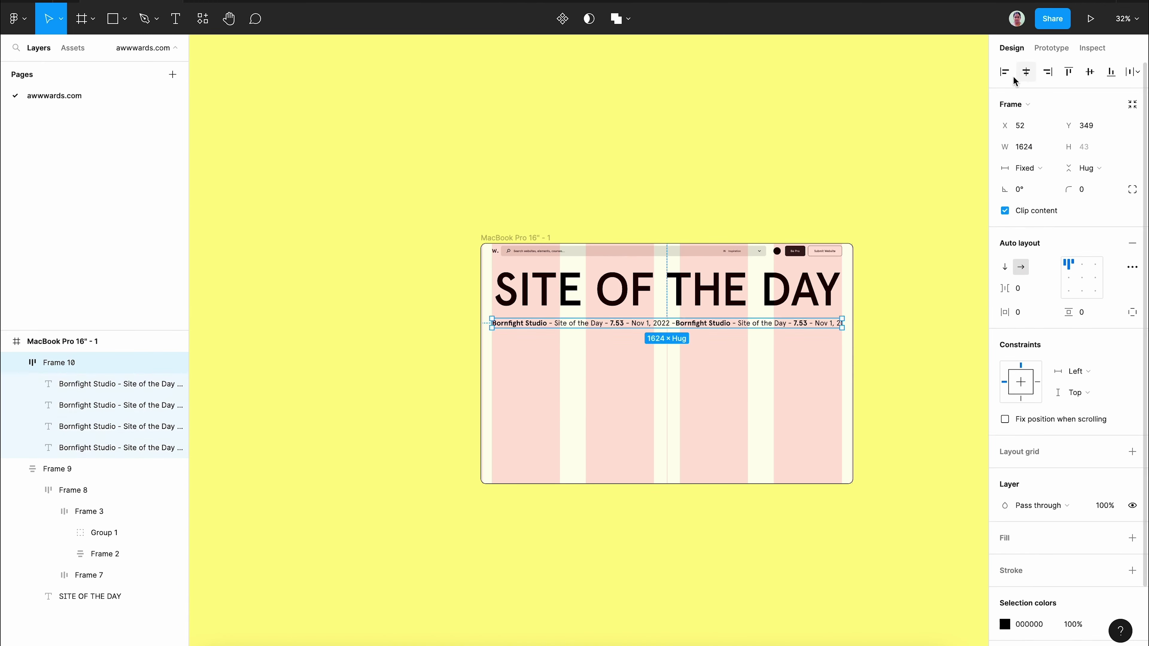
{"action": "scroll", "coordinate": [615, 356], "scroll_direction": "up", "scroll_amount": 5}
{"action": "left_click_drag", "start_coordinate": [59, 362], "coordinate": [163, 469]}
{"action": "left_click", "coordinate": [559, 236]}
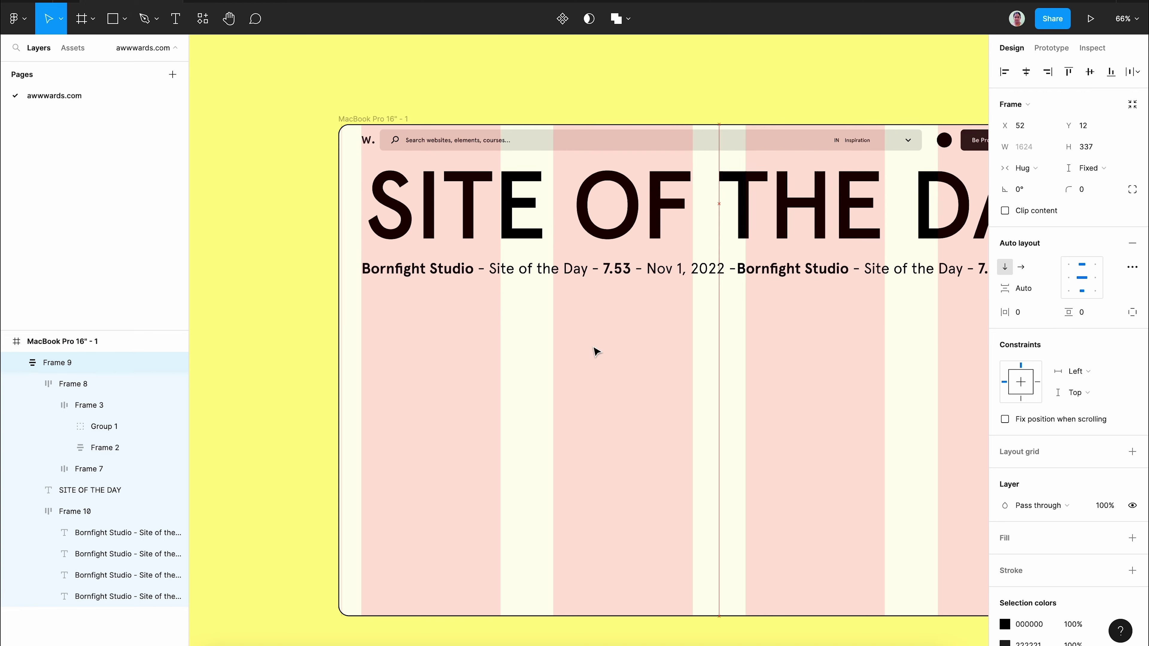
{"action": "scroll", "coordinate": [595, 352], "scroll_direction": "right", "scroll_amount": 5}
{"action": "type", "text": "32"}
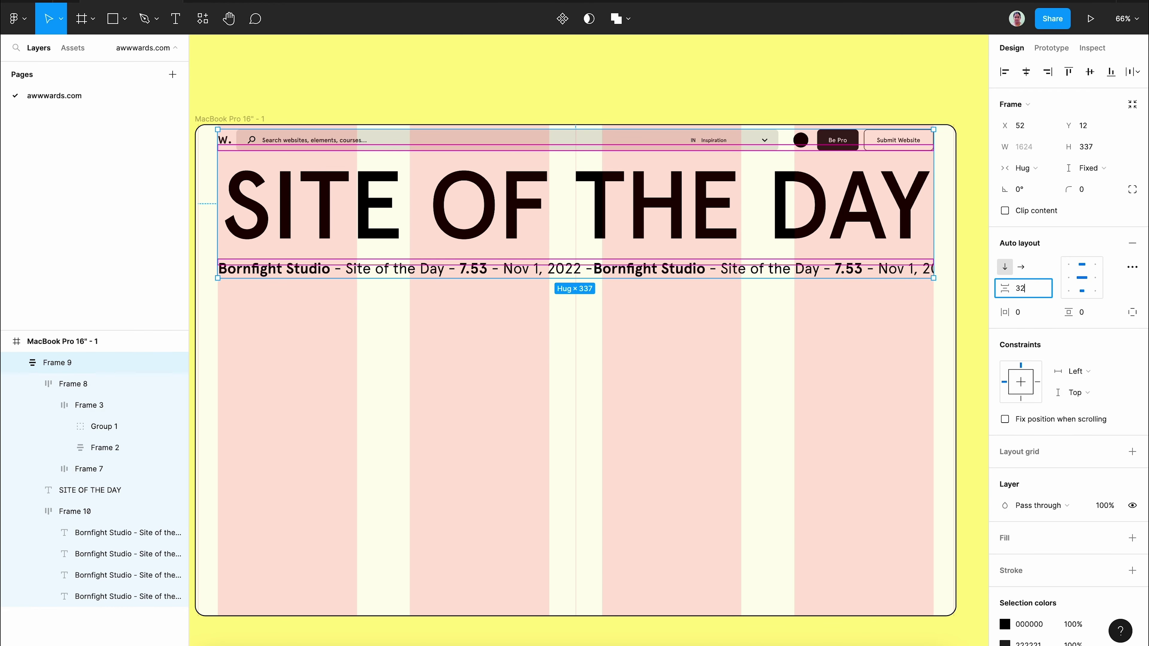
{"action": "key", "text": "Return"}
{"action": "scroll", "coordinate": [623, 321], "scroll_direction": "down", "scroll_amount": 3}
{"action": "key", "text": "r"}
{"action": "left_click_drag", "start_coordinate": [364, 283], "coordinate": [819, 463]}
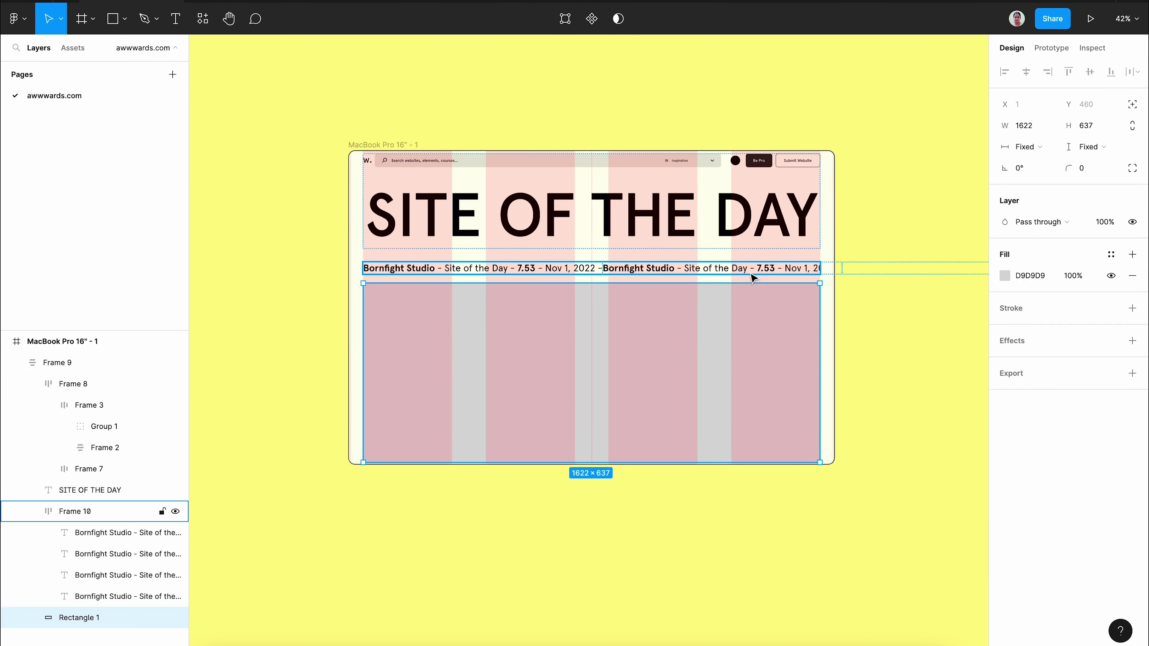
- Give the large rectangle a dark fill
{"action": "double_click", "coordinate": [753, 282]}
{"action": "key", "text": "Return"}
{"action": "key", "text": "Escape"}
{"action": "key", "text": "Escape"}
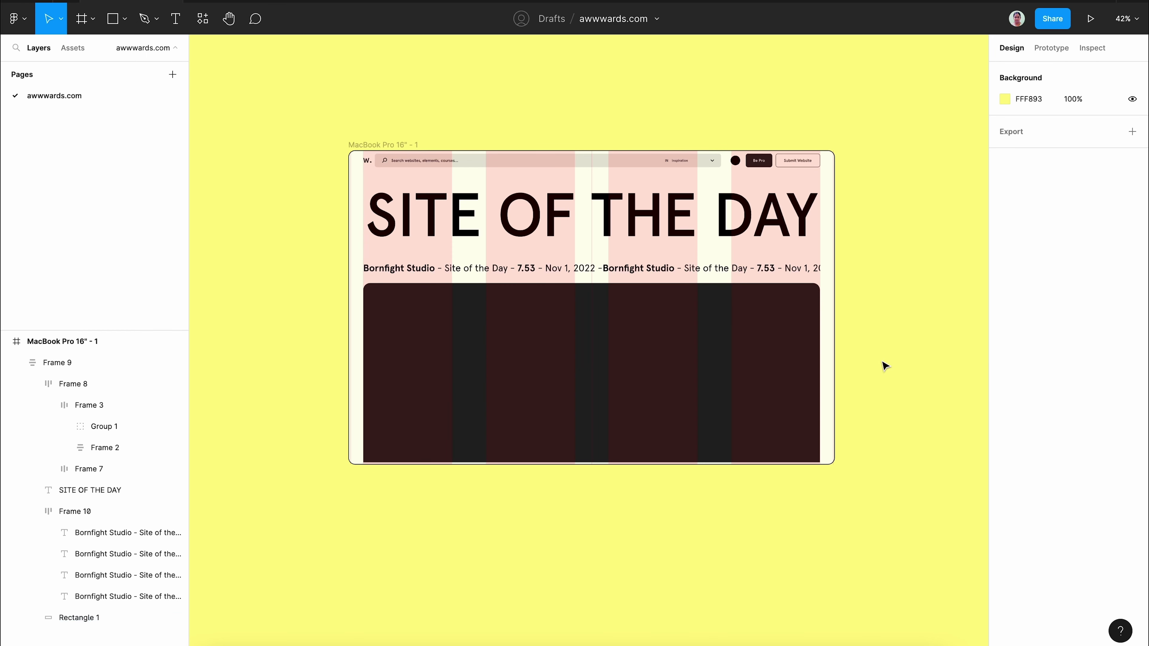
- Start an 'Explore SOTD' text label on the dark panel
{"action": "key", "text": "t"}
{"action": "left_click", "coordinate": [631, 390]}
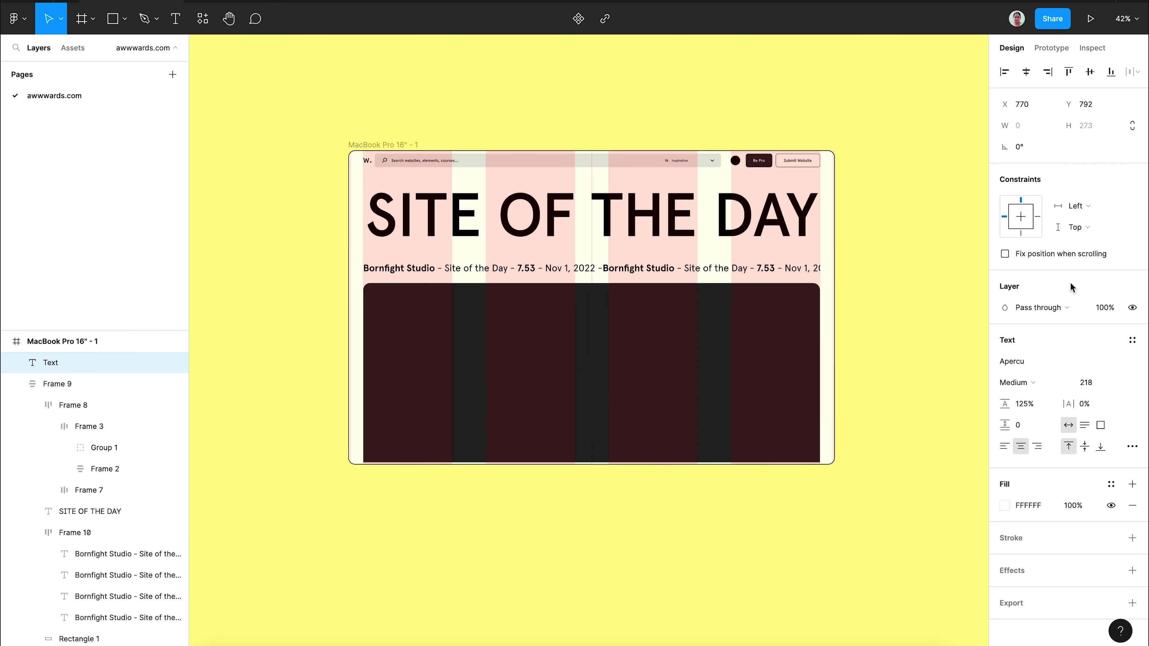
{"action": "key", "text": "Escape"}
{"action": "key", "text": "t"}
{"action": "left_click", "coordinate": [614, 388]}
- Wrap the Explore SOTD label in auto layout and set the button size to 120
{"action": "type", "text": "TD"}
{"action": "key", "text": "Escape"}
{"action": "key", "text": "shift+a"}
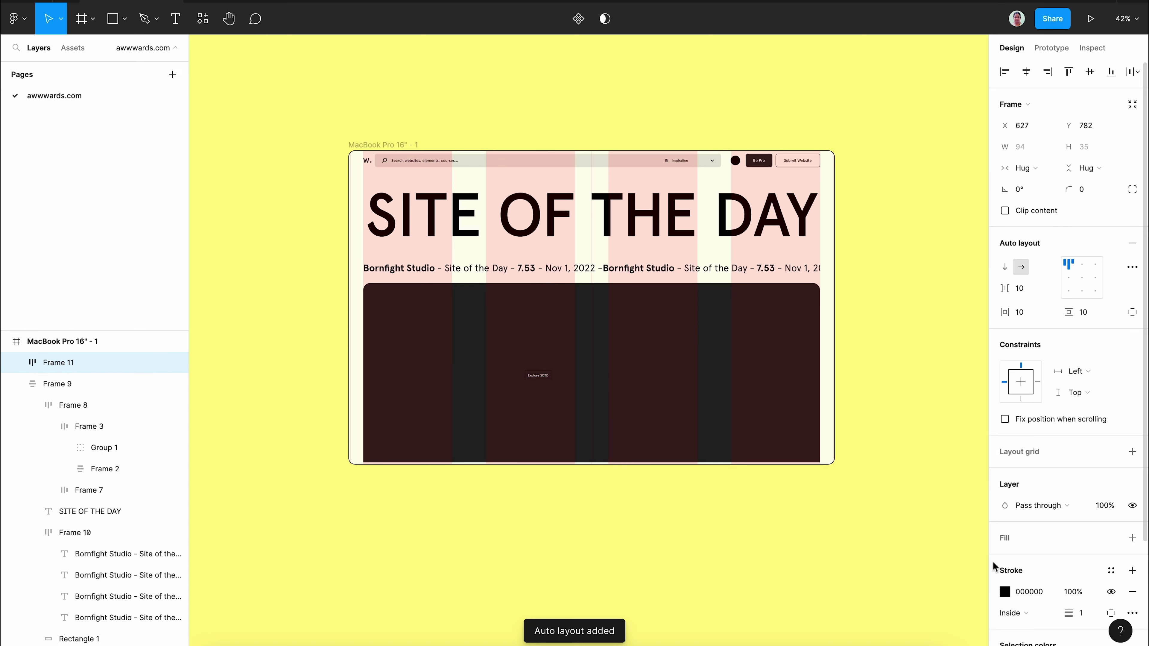
{"action": "key", "text": "shift+2"}
{"action": "left_click", "coordinate": [1034, 147]}
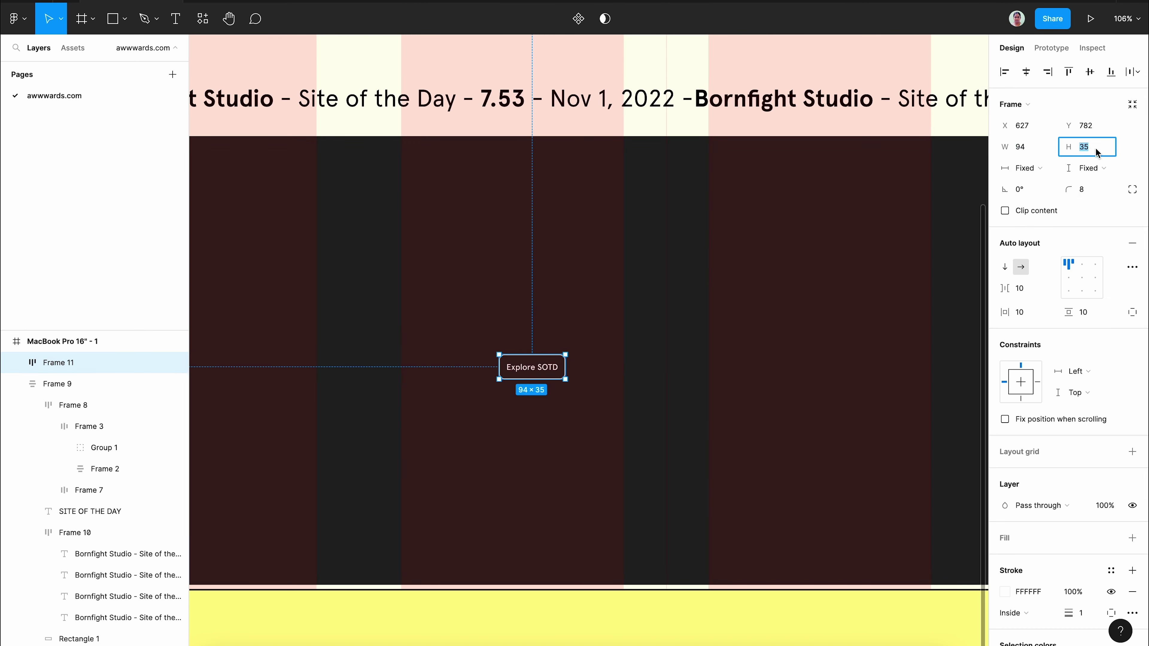
{"action": "type", "text": "120"}
{"action": "key", "text": "Return"}
{"action": "scroll", "coordinate": [692, 280], "scroll_direction": "down", "scroll_amount": 3}
- Add the 'Cartier' heading text at font size 140
{"action": "key", "text": "t"}
{"action": "left_click", "coordinate": [408, 400]}
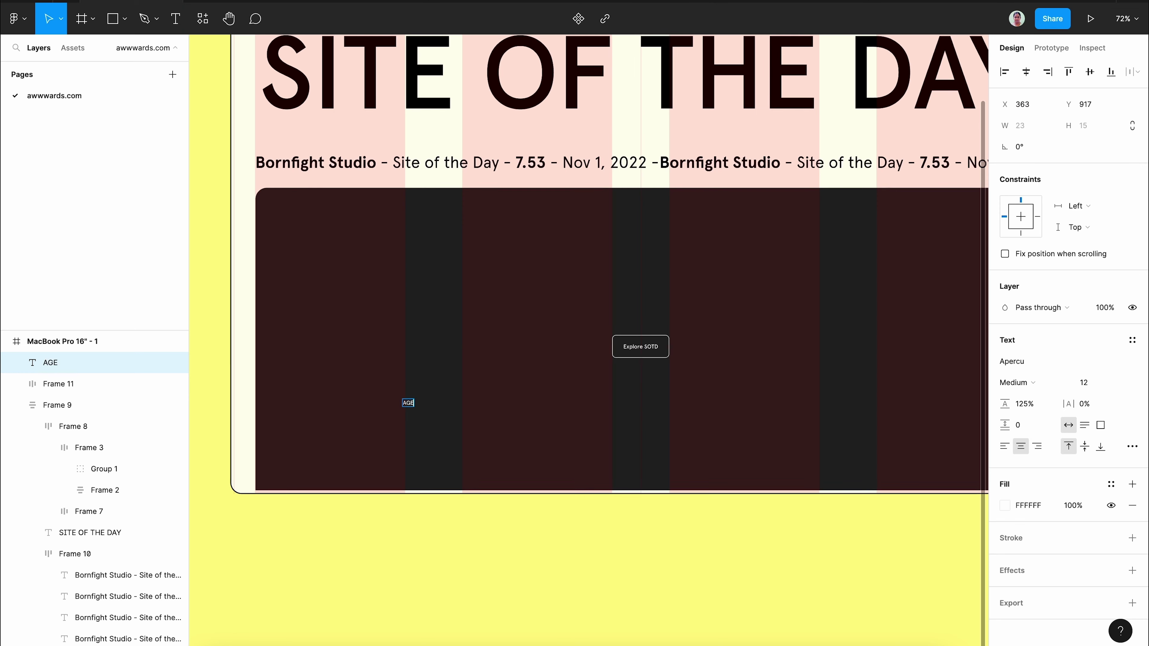
{"action": "type", "text": "gence Cartier"}
{"action": "left_click", "coordinate": [1083, 382]}
{"action": "type", "text": "140"}
{"action": "key", "text": "Return"}
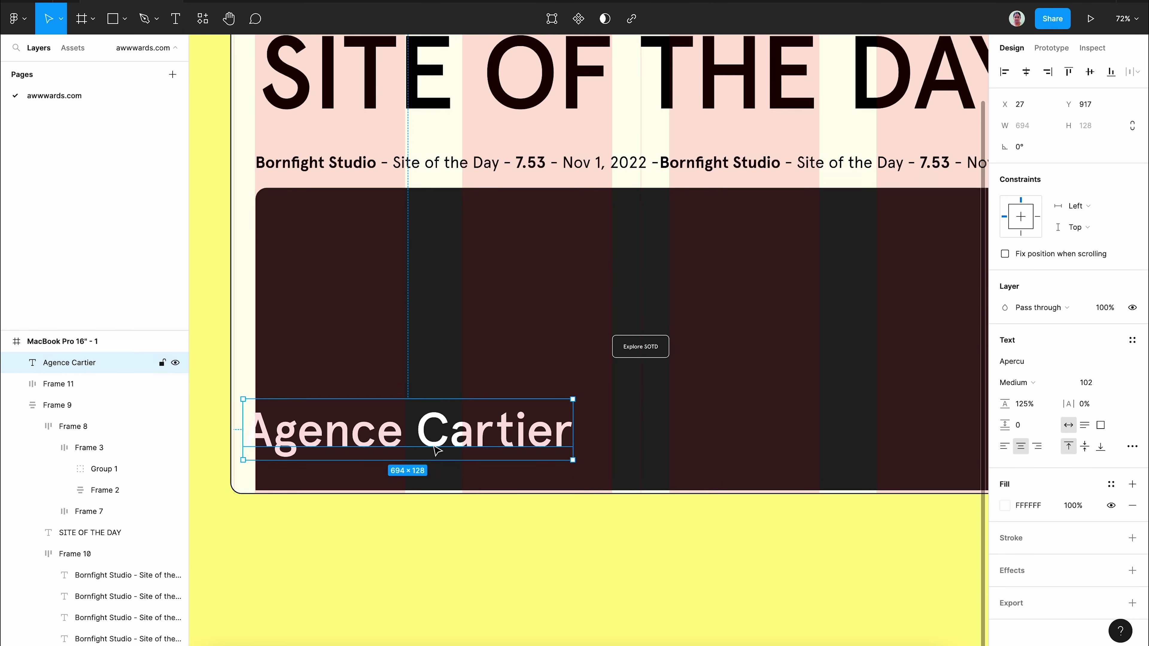
{"action": "key", "text": "Escape"}
{"action": "key", "text": "shift+1"}
{"action": "left_click", "coordinate": [326, 434]}
- Add a 'Site name' label at font size 18 above the Agence Cartier heading
{"action": "scroll", "coordinate": [359, 441], "scroll_direction": "up", "scroll_amount": 5}
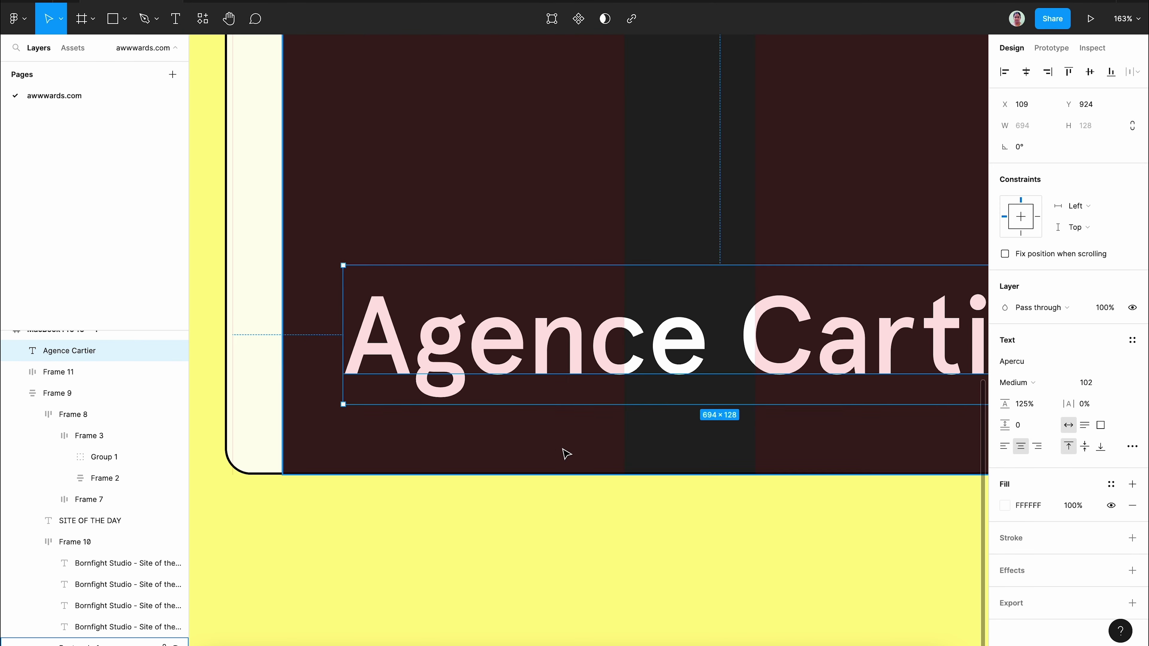
{"action": "scroll", "coordinate": [583, 474], "scroll_direction": "up", "scroll_amount": 2}
{"action": "scroll", "coordinate": [364, 403], "scroll_direction": "down", "scroll_amount": 4}
{"action": "key", "text": "Escape"}
{"action": "key", "text": "t"}
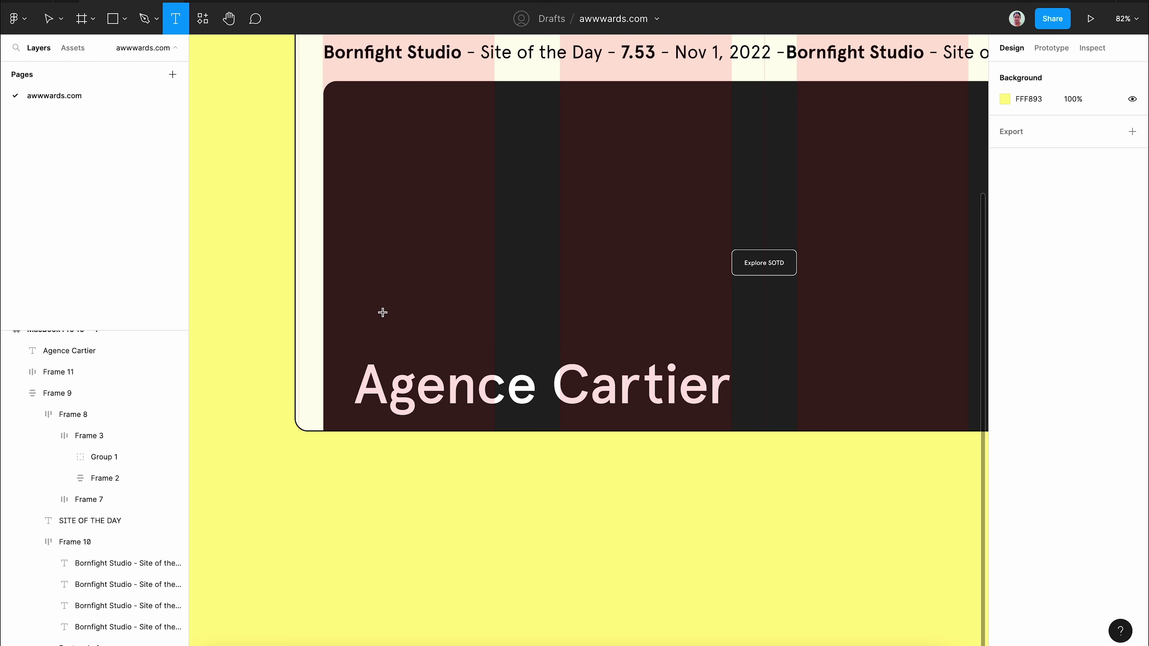
{"action": "left_click", "coordinate": [382, 313]}
{"action": "type", "text": "Site name"}
{"action": "left_click", "coordinate": [1084, 382]}
{"action": "type", "text": "18"}
{"action": "key", "text": "Escape"}
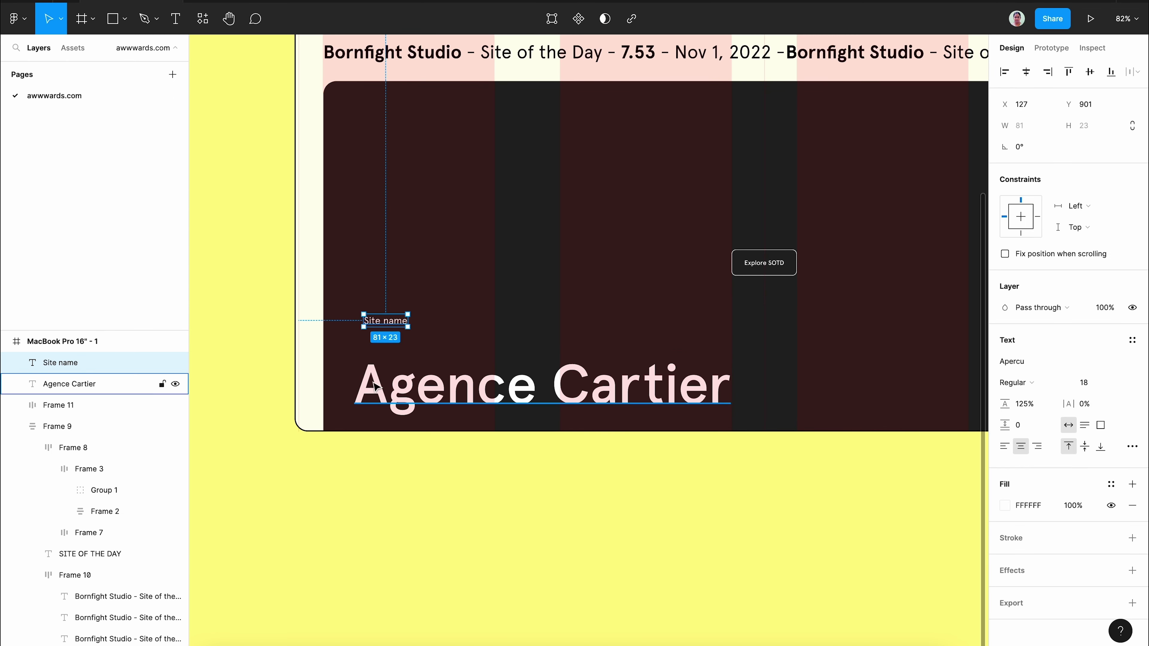
- Stack Site name and Agence Cartier together in an auto-layout frame
{"action": "left_click", "coordinate": [374, 385], "text": "shift"}
{"action": "key", "text": "shift+a"}
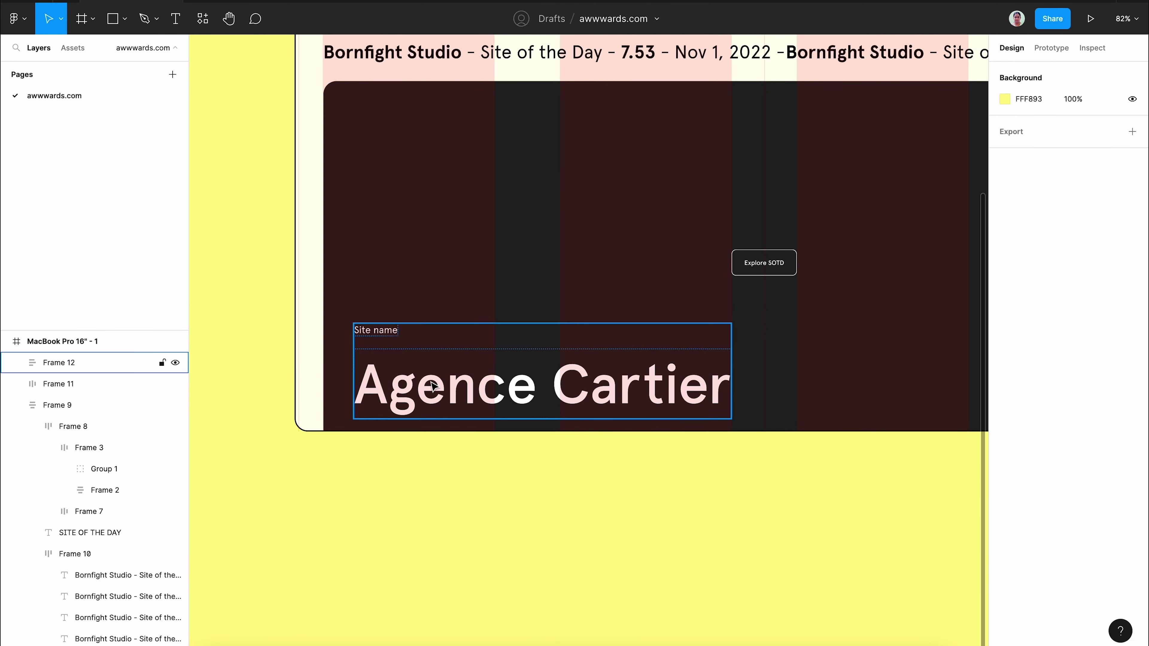
{"action": "scroll", "coordinate": [432, 385], "scroll_direction": "down", "scroll_amount": 3}
{"action": "left_click", "coordinate": [90, 533]}
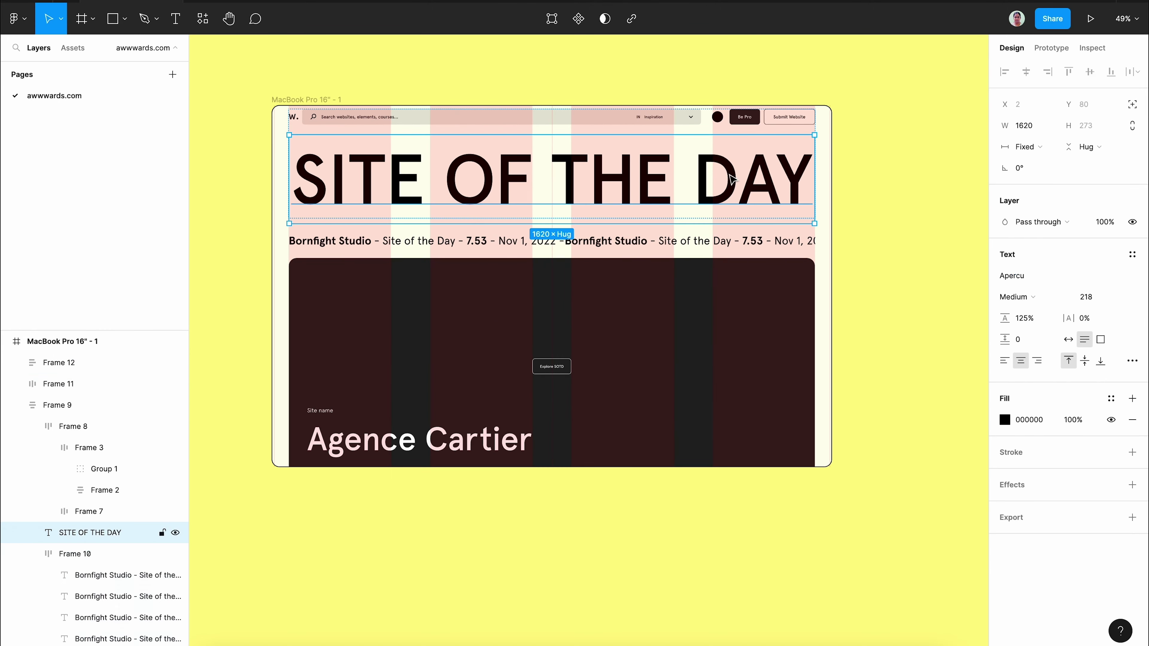
- Send Frame 11 to the back of the layer stack
{"action": "left_click", "coordinate": [853, 229]}
{"action": "left_click", "coordinate": [59, 384]}
{"action": "key", "text": "ctrl+shift+bracketleft"}
{"action": "key", "text": "Escape"}
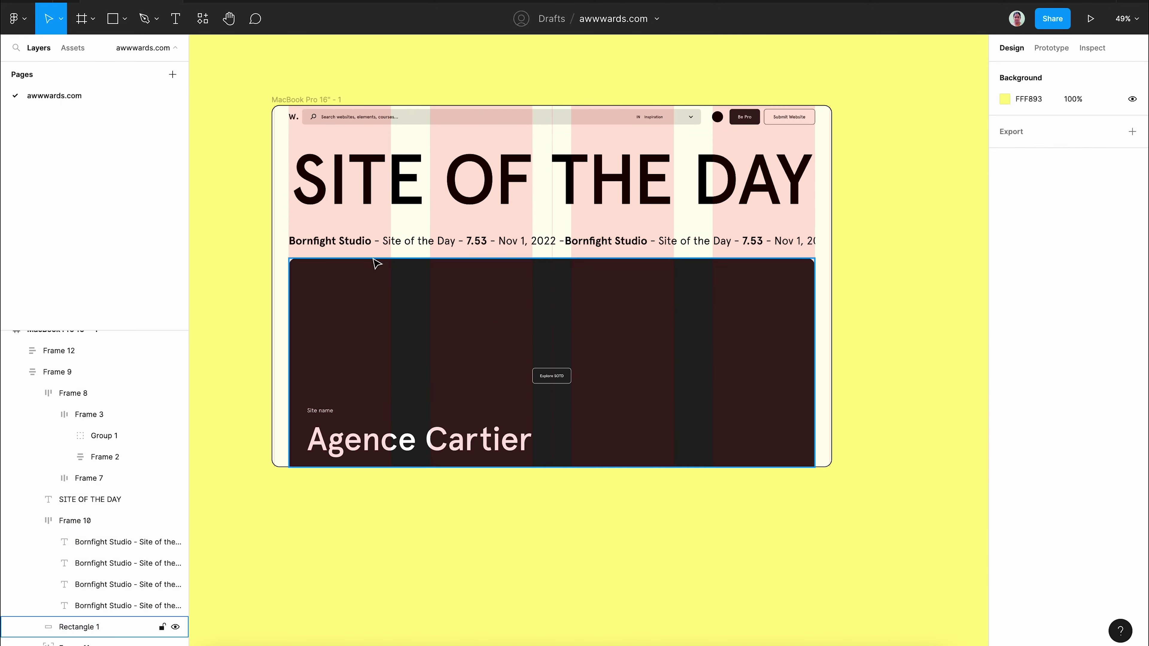
{"action": "left_click", "coordinate": [59, 351]}
{"action": "left_click", "coordinate": [502, 510]}
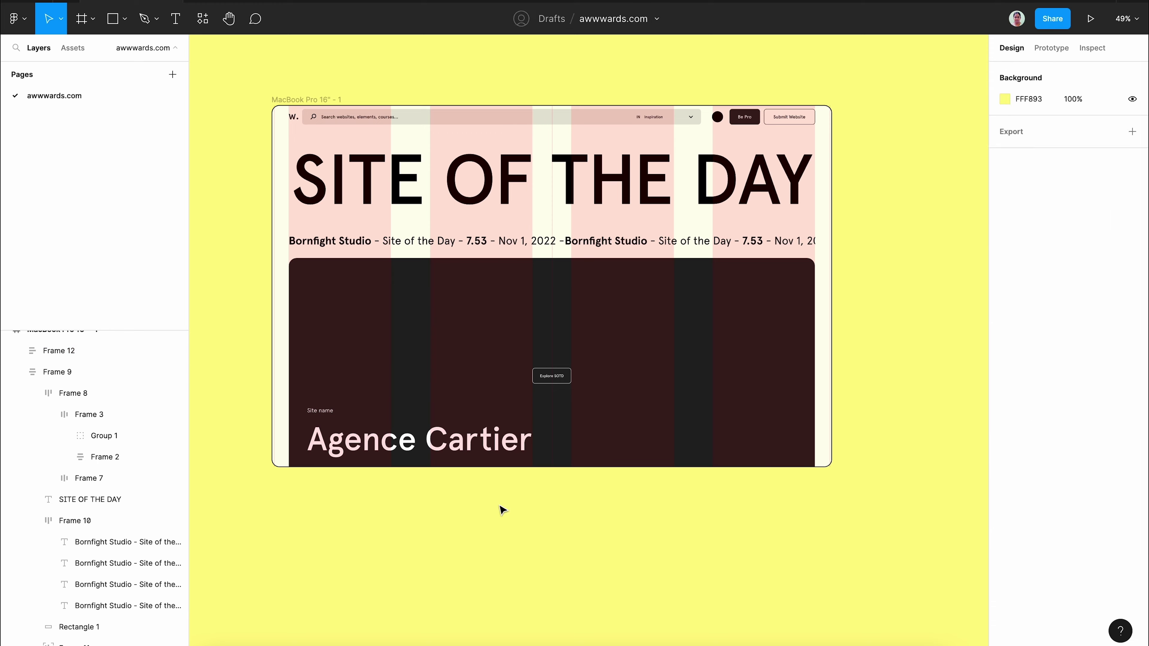
- Add the Cartier screenshot as a 20% image fill on the dark hero card
{"action": "left_click", "coordinate": [79, 626]}
{"action": "left_click", "coordinate": [1132, 254]}
{"action": "left_click", "coordinate": [1004, 276]}
{"action": "left_click", "coordinate": [914, 347]}
{"action": "left_click", "coordinate": [300, 239]}
{"action": "double_click", "coordinate": [580, 202]}
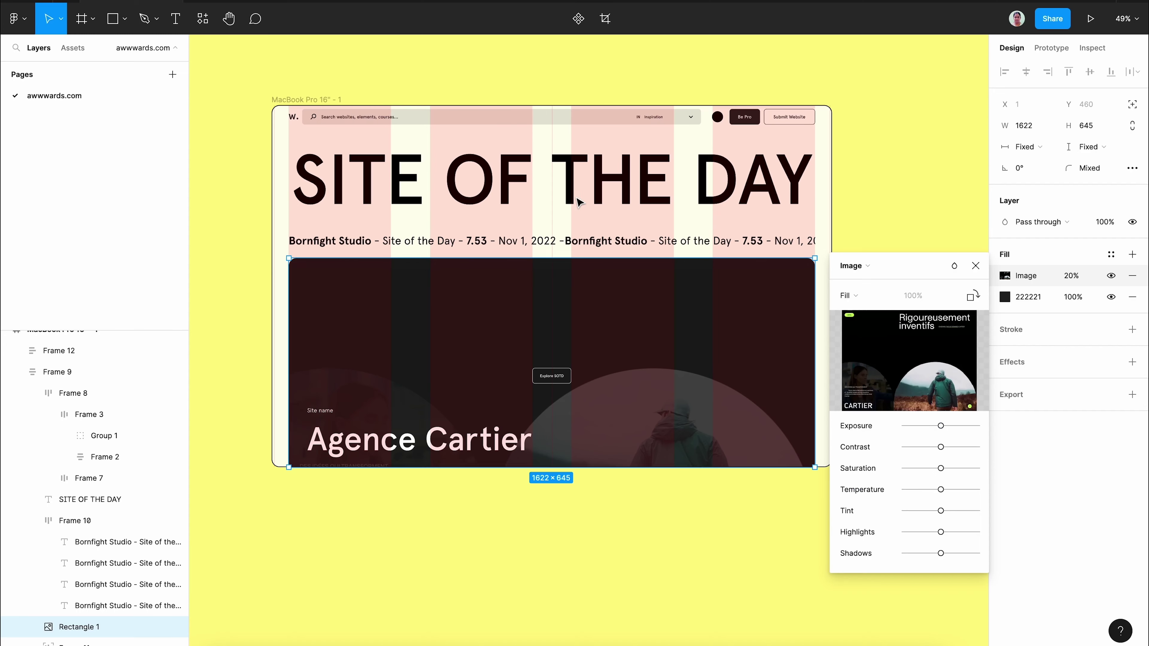
{"action": "key", "text": "Escape"}
{"action": "left_click", "coordinate": [862, 153]}
{"action": "key", "text": "shift+1"}
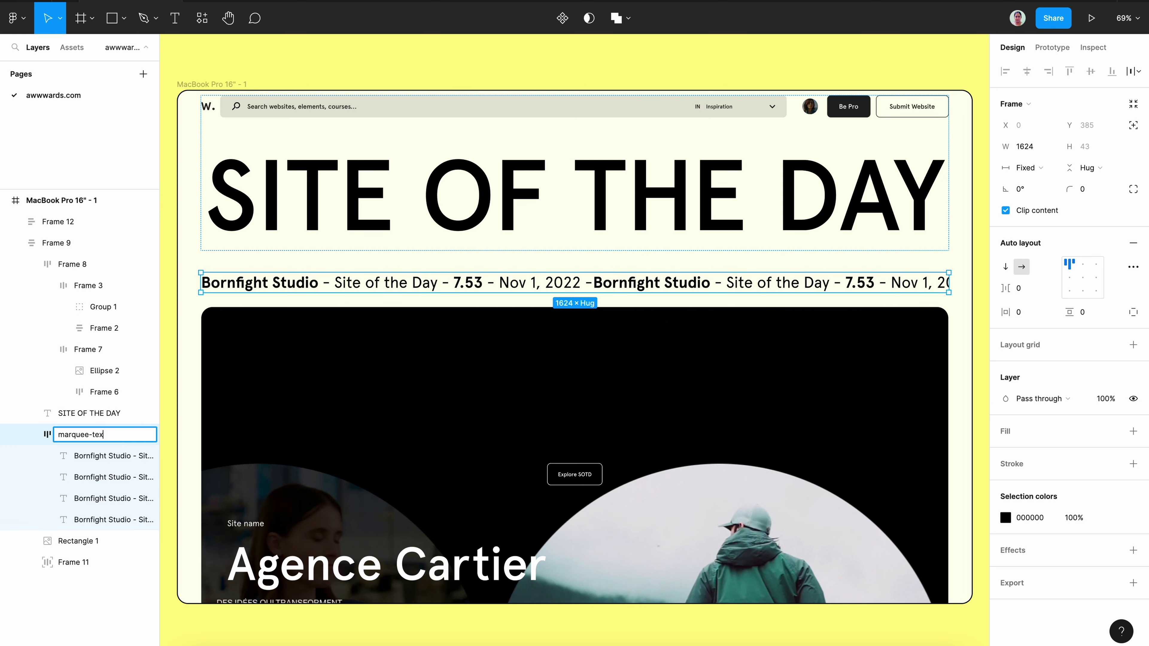
- Paste a copy of the marquee-text row onto the empty canvas below the mockup
{"action": "key", "text": "Escape"}
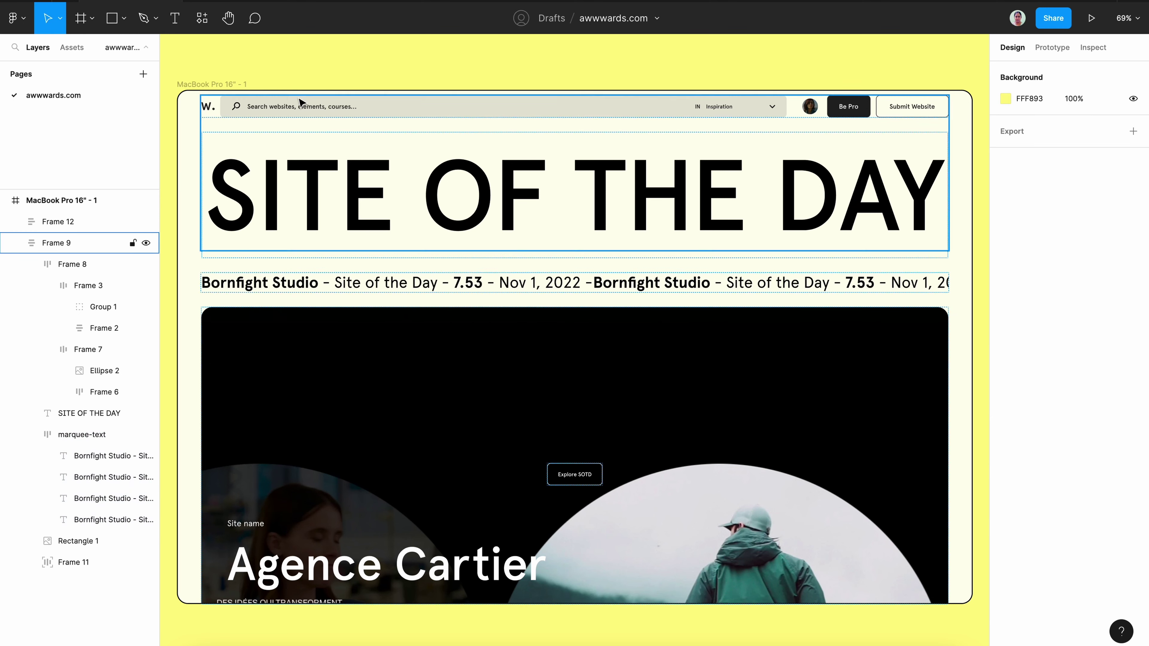
{"action": "scroll", "coordinate": [317, 102], "scroll_direction": "down", "scroll_amount": 5, "text": "ctrl"}
{"action": "left_click_drag", "start_coordinate": [624, 192], "coordinate": [605, 133]}
{"action": "key", "text": "ctrl+v"}
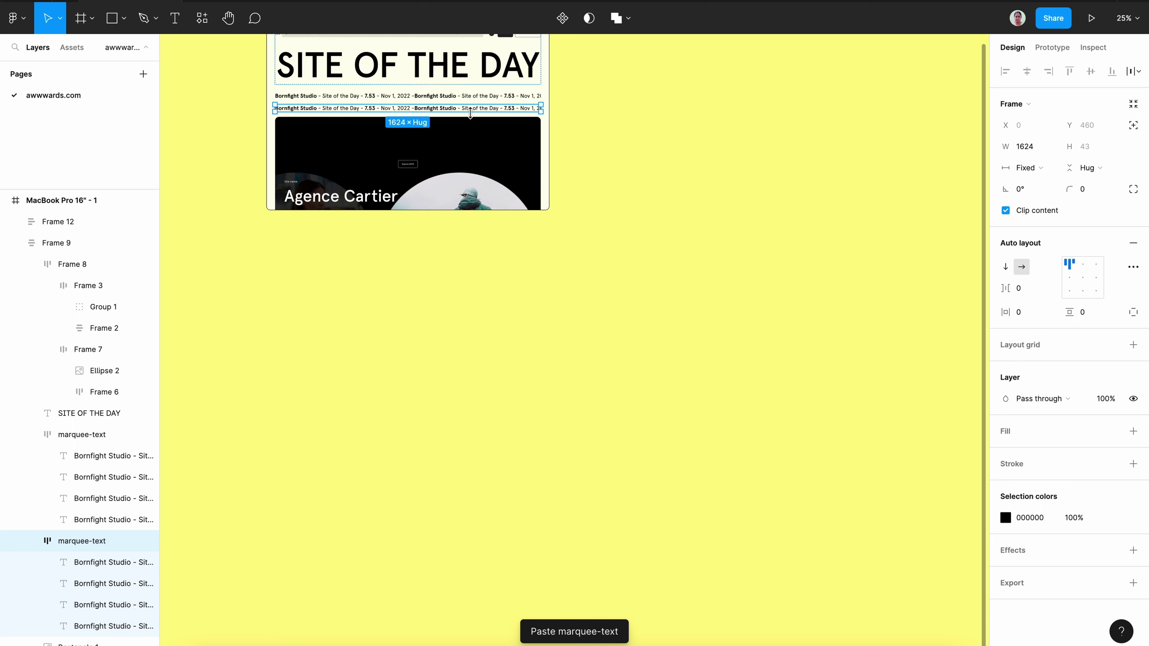
{"action": "left_click_drag", "start_coordinate": [471, 113], "coordinate": [783, 97]}
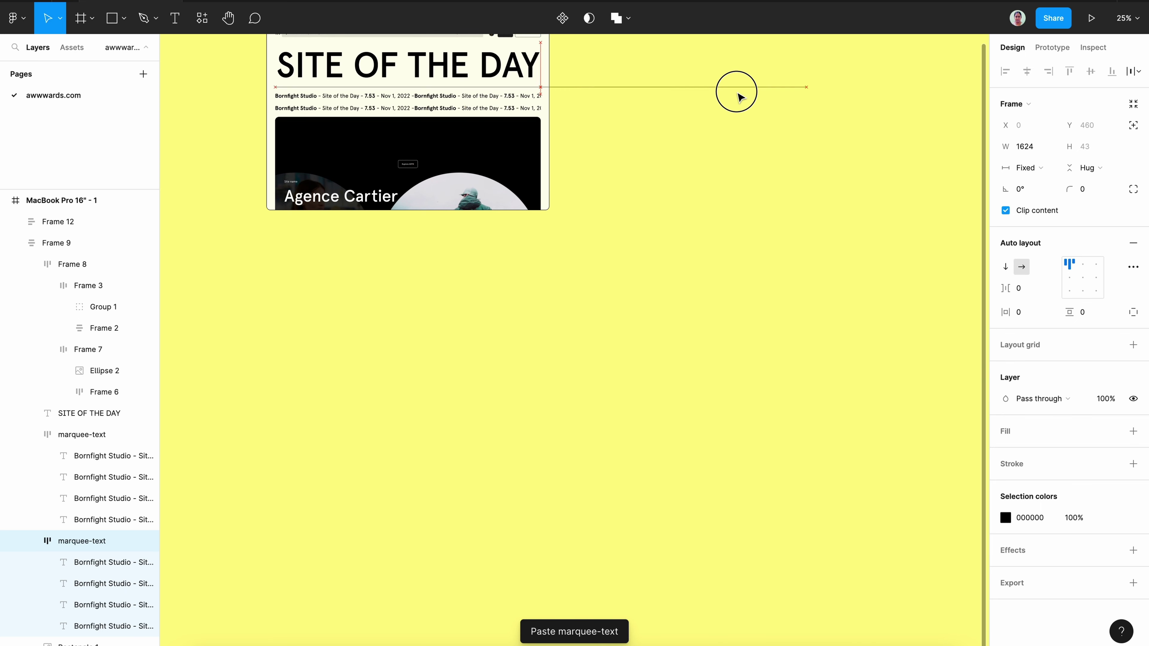
{"action": "left_click", "coordinate": [638, 142]}
{"action": "scroll", "coordinate": [536, 199], "scroll_direction": "up", "scroll_amount": 10, "text": "ctrl"}
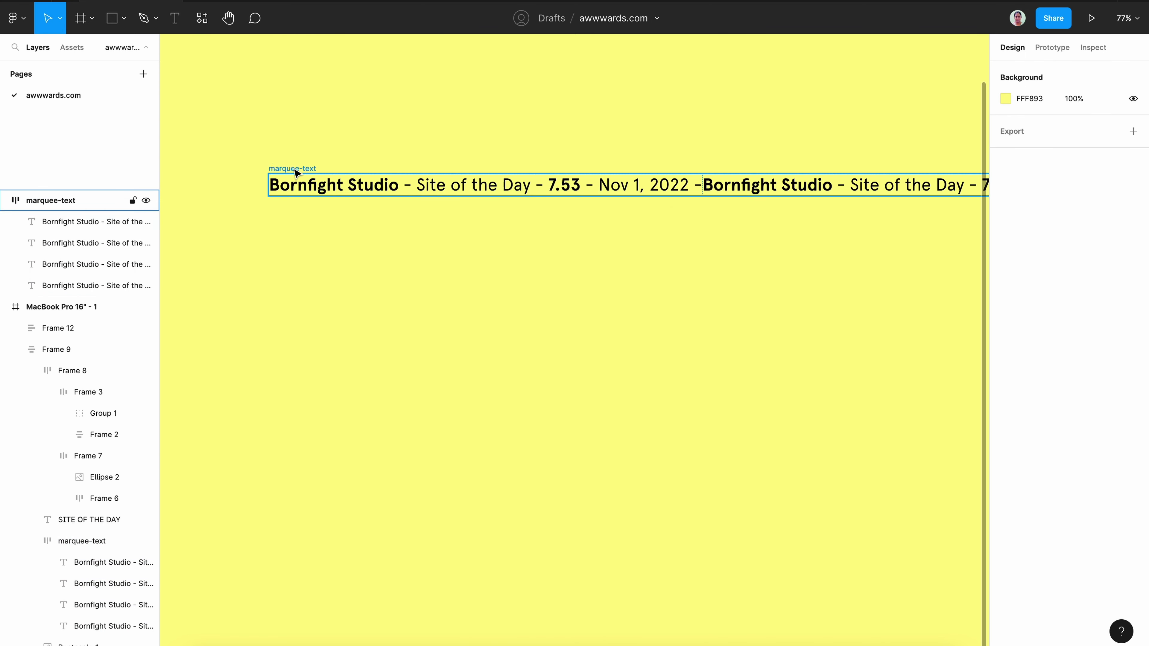
- Convert the standalone ticker into a plain frame without auto layout
{"action": "left_click", "coordinate": [296, 172]}
{"action": "scroll", "coordinate": [348, 161], "scroll_direction": "down", "scroll_amount": 2, "text": "ctrl"}
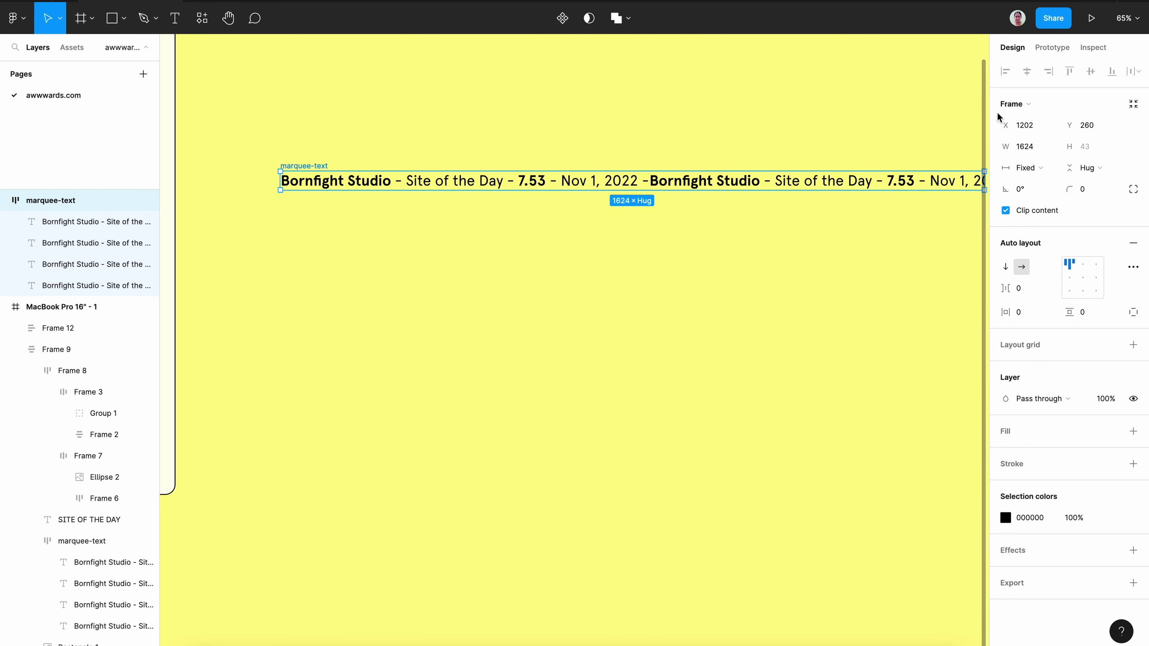
{"action": "left_click", "coordinate": [1012, 103]}
{"action": "left_click", "coordinate": [1011, 103]}
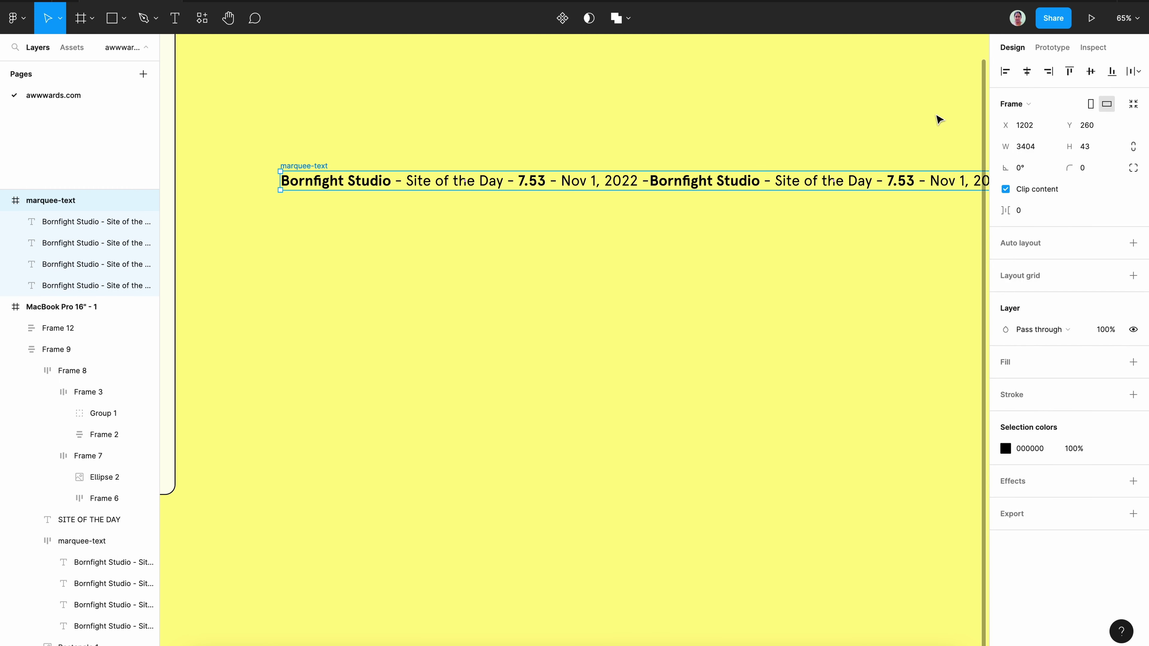
{"action": "left_click", "coordinate": [351, 140]}
{"action": "left_click", "coordinate": [317, 166]}
- Compare the standalone ticker with the ticker row inside the MacBook mockup
{"action": "left_click_drag", "start_coordinate": [512, 135], "coordinate": [426, 139]}
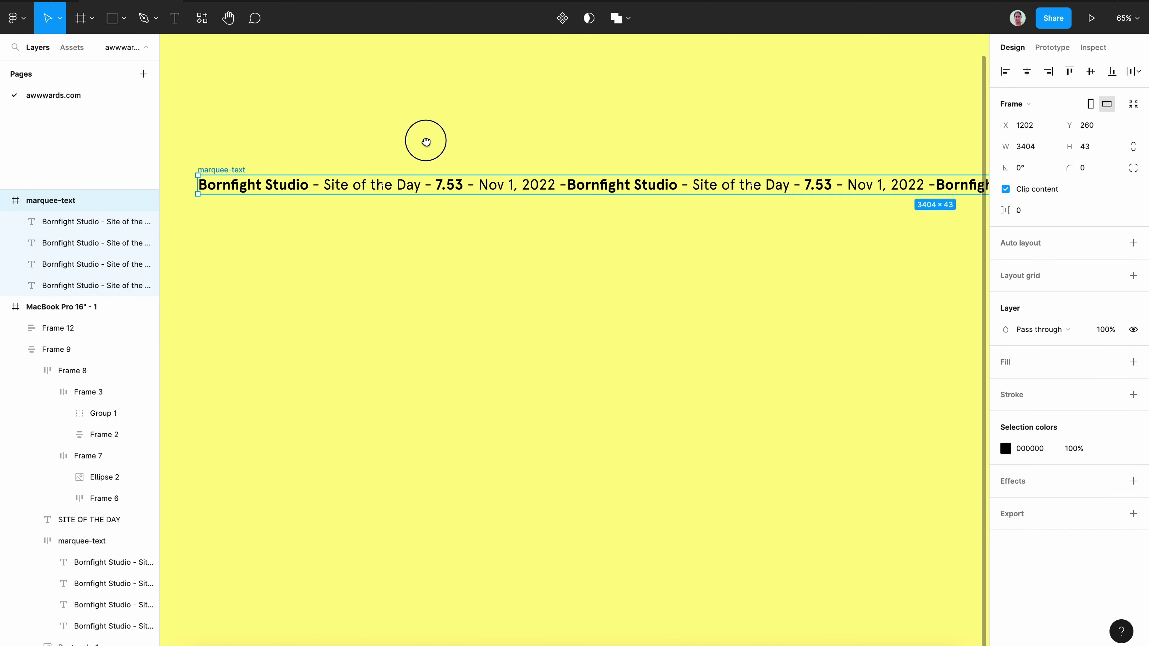
{"action": "scroll", "coordinate": [487, 144], "scroll_direction": "down", "scroll_amount": 3, "text": "ctrl"}
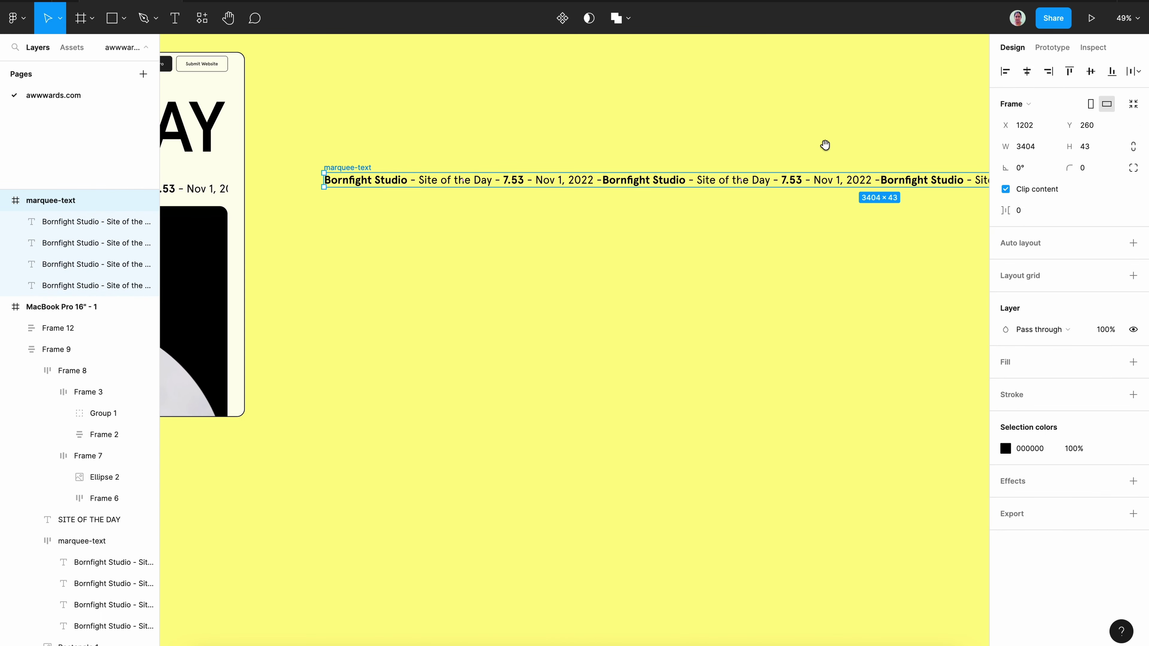
{"action": "scroll", "coordinate": [636, 134], "scroll_direction": "right", "scroll_amount": 5}
{"action": "scroll", "coordinate": [816, 149], "scroll_direction": "down", "scroll_amount": 3, "text": "ctrl"}
{"action": "scroll", "coordinate": [815, 148], "scroll_direction": "left", "scroll_amount": 3}
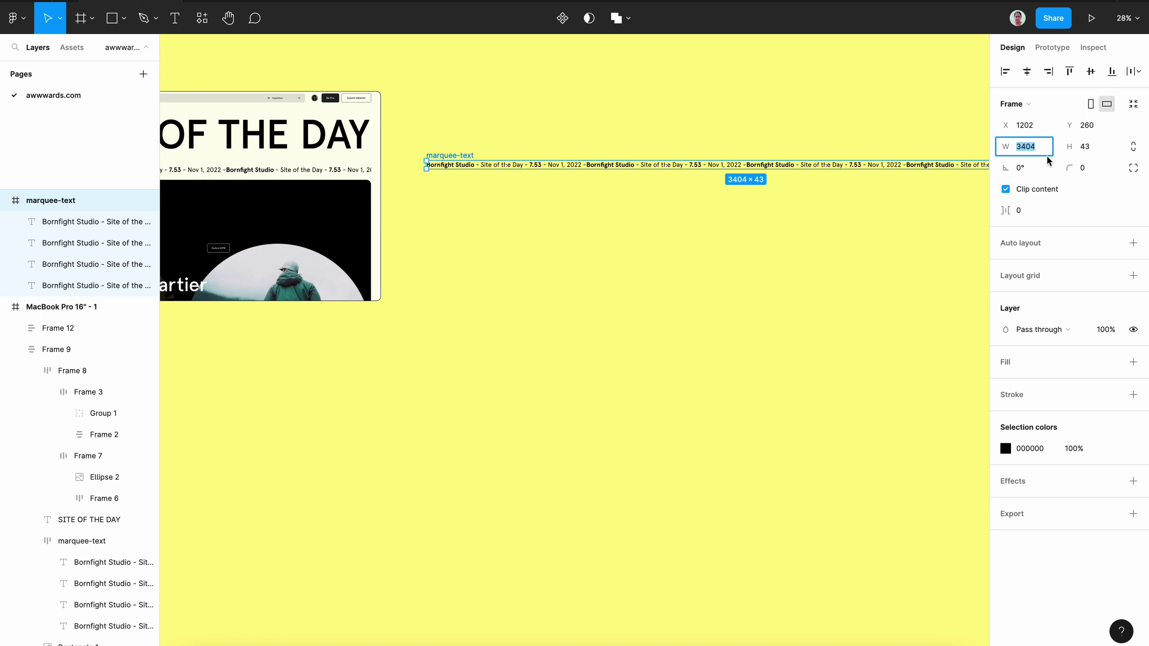
{"action": "left_click", "coordinate": [334, 174]}
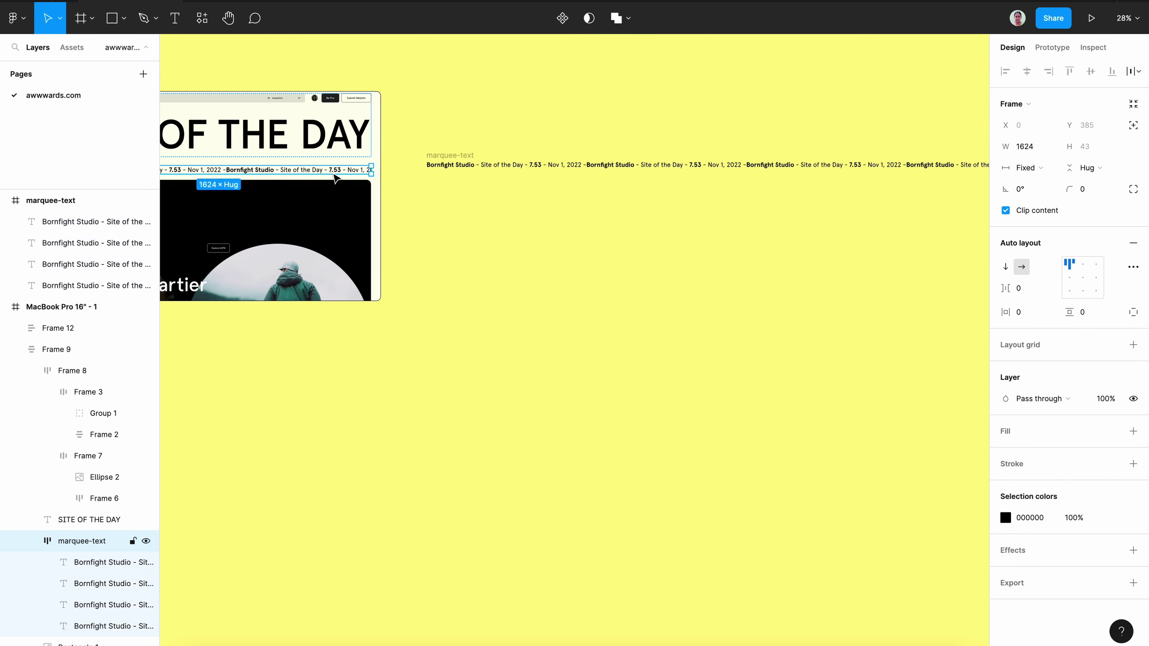
{"action": "left_click", "coordinate": [453, 154]}
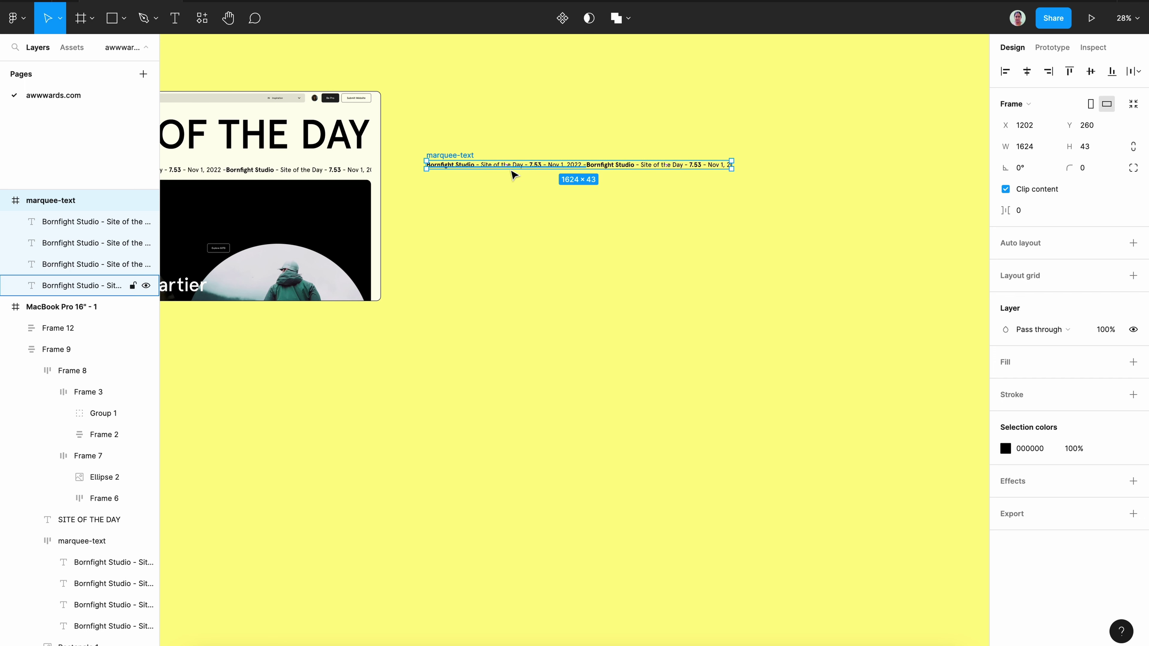
- Turn the standalone marquee-text frame into a component with a second variant
{"action": "left_click", "coordinate": [526, 198]}
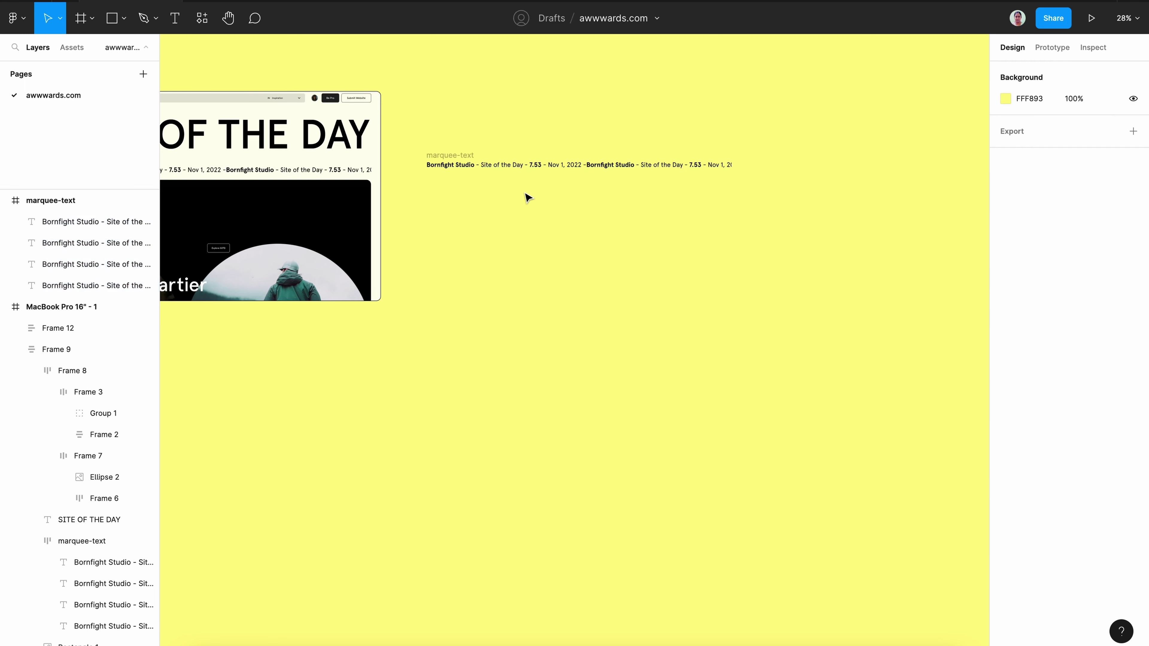
{"action": "scroll", "coordinate": [491, 156], "scroll_direction": "up", "scroll_amount": 5}
{"action": "scroll", "coordinate": [490, 155], "scroll_direction": "up", "scroll_amount": 3}
{"action": "left_click", "coordinate": [340, 180]}
{"action": "key", "text": "ctrl+alt+k"}
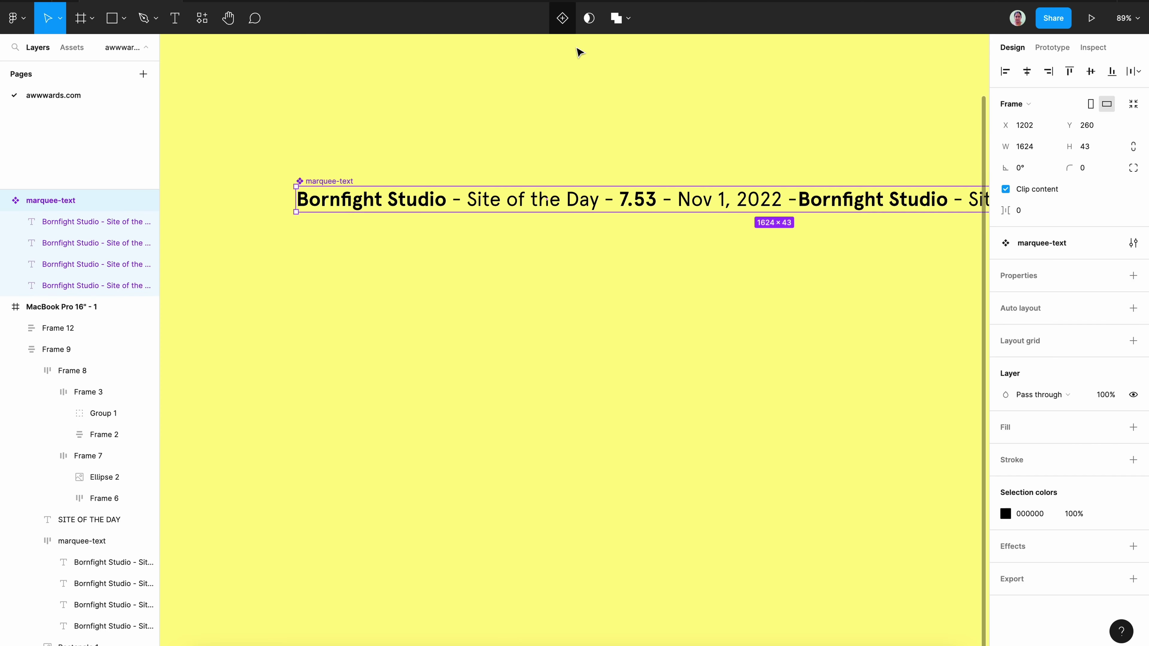
{"action": "left_click", "coordinate": [563, 19]}
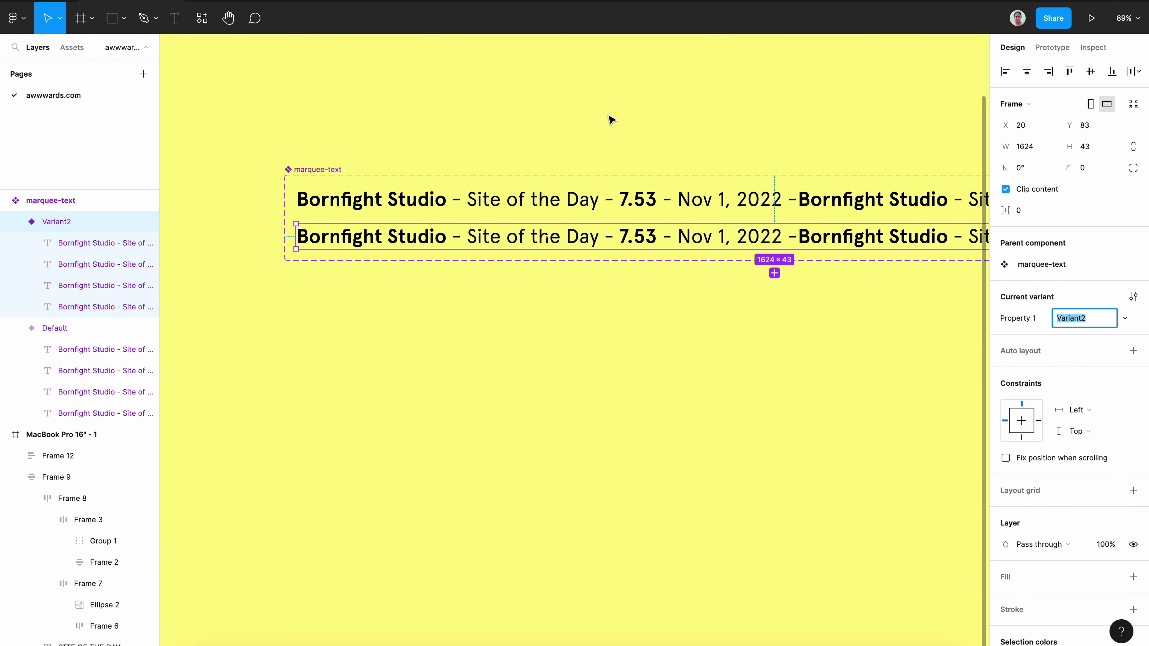
- Offset Variant2's text row left by one Bornfight Studio phrase
{"action": "key", "text": "Return"}
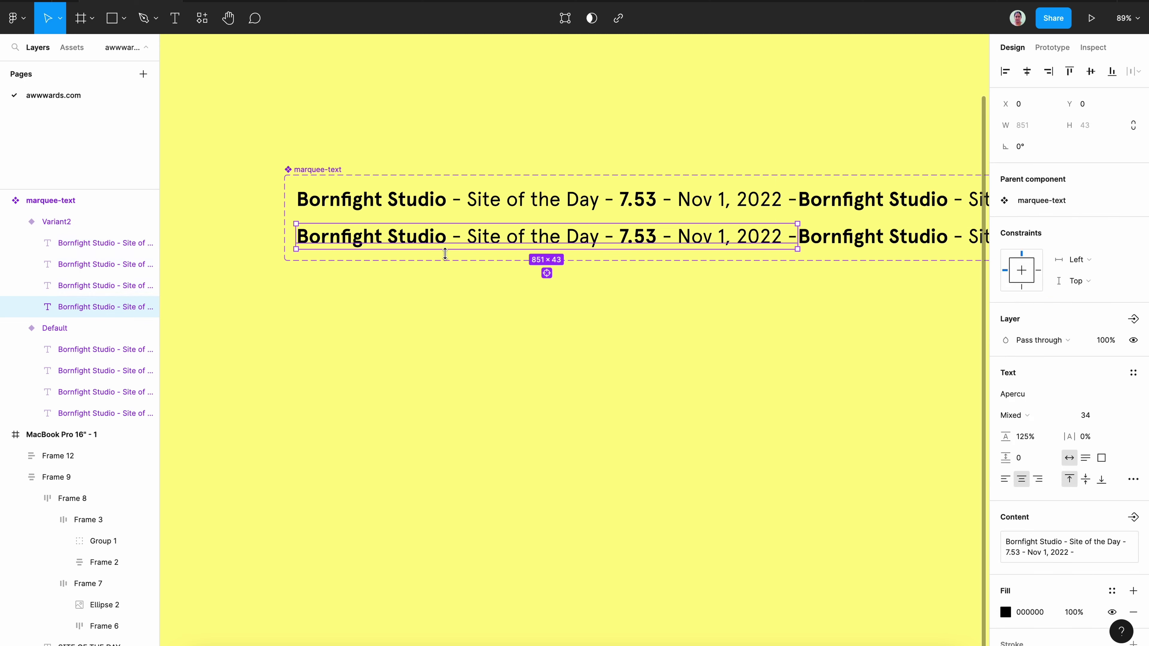
{"action": "mouse_move", "coordinate": [412, 238]}
{"action": "left_mouse_down"}
{"action": "mouse_move", "coordinate": [228, 242]}
{"action": "mouse_move", "coordinate": [432, 235]}
{"action": "left_mouse_up"}
{"action": "mouse_move", "coordinate": [554, 242]}
{"action": "left_mouse_down"}
{"action": "mouse_move", "coordinate": [518, 236]}
{"action": "mouse_move", "coordinate": [561, 242]}
{"action": "left_mouse_up"}
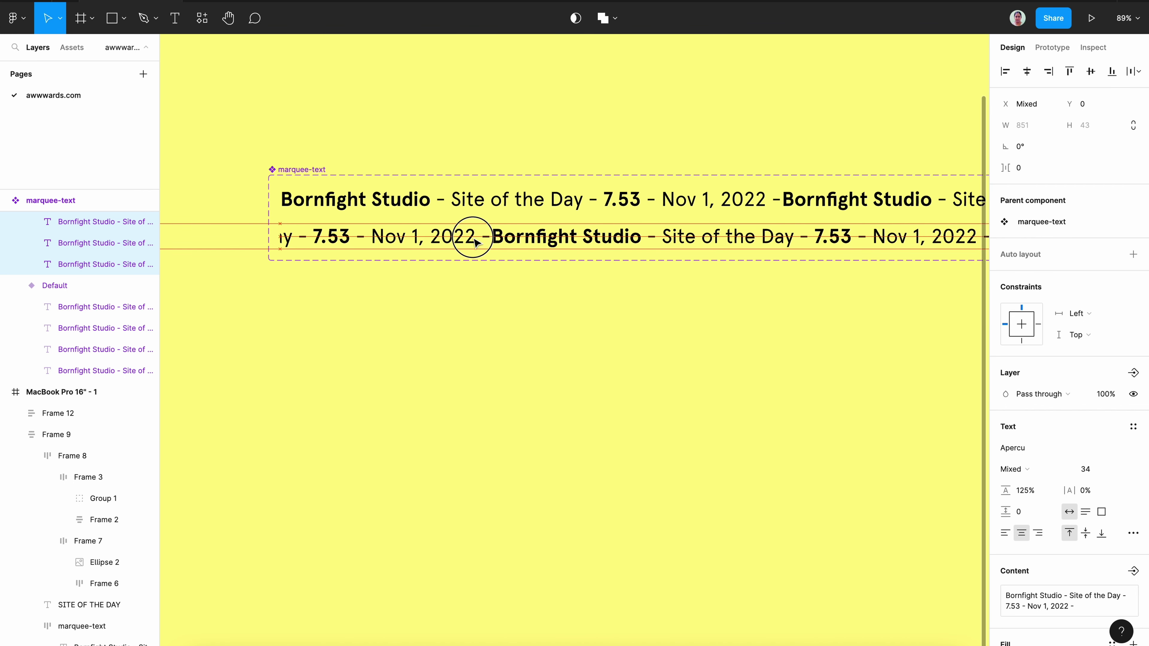
{"action": "left_click_drag", "start_coordinate": [474, 243], "coordinate": [389, 236]}
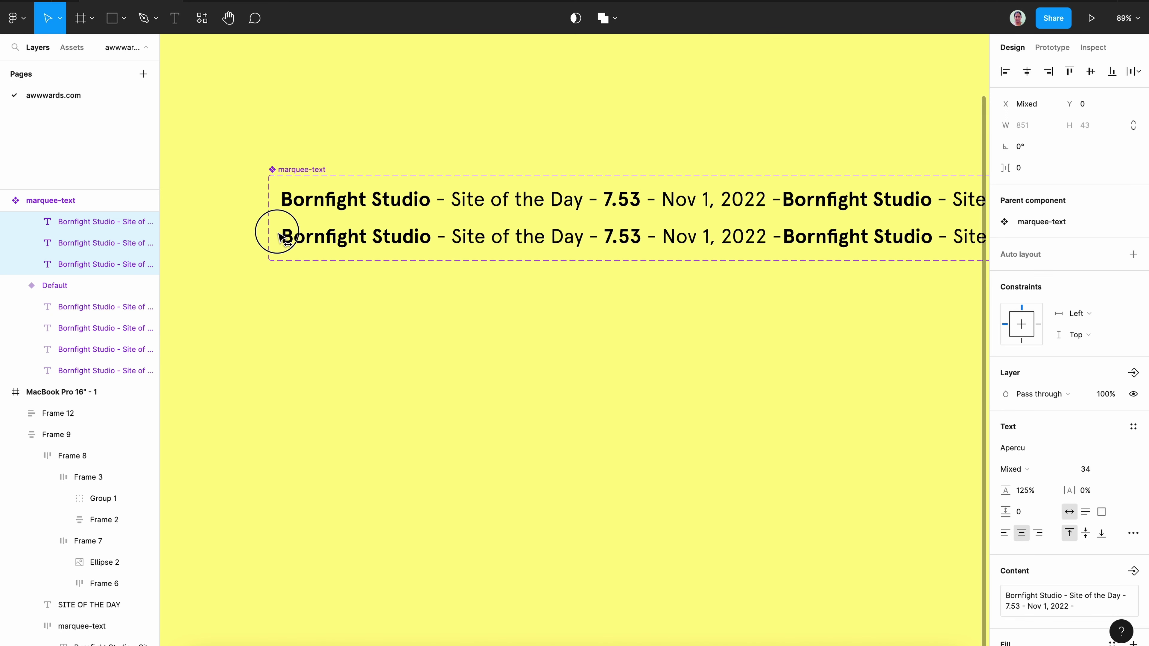
{"action": "left_click", "coordinate": [435, 308]}
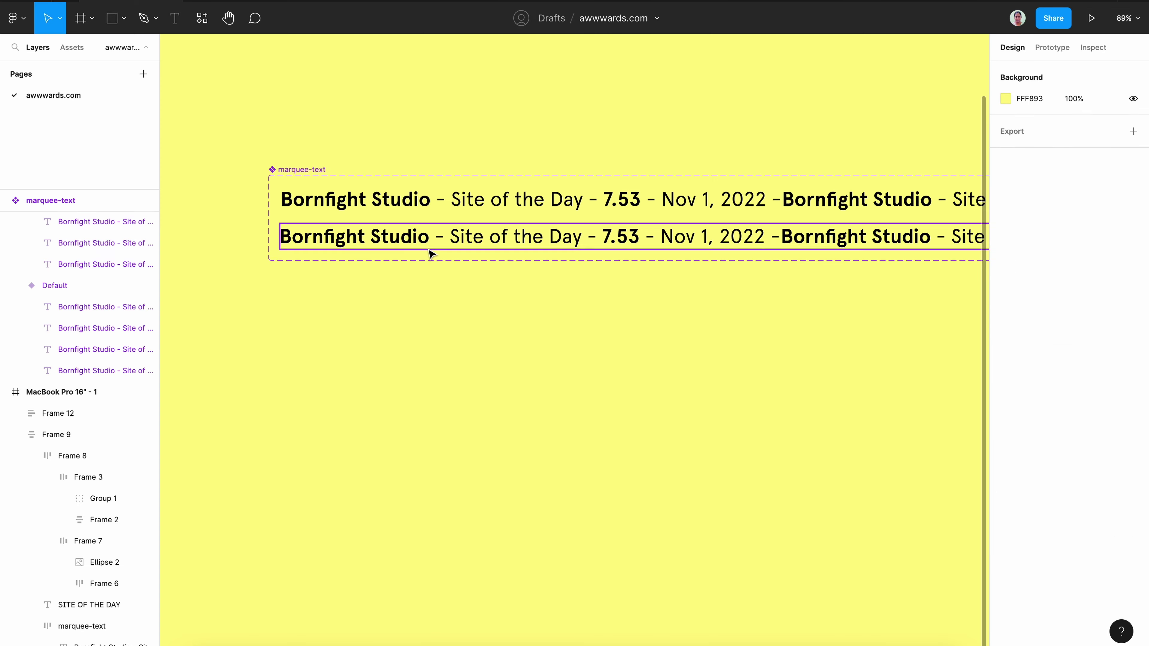
- Select the four text layers in each variant, then the Default variant frame
{"action": "scroll", "coordinate": [430, 249], "scroll_direction": "down", "scroll_amount": 5, "text": "ctrl"}
{"action": "left_click", "coordinate": [436, 249]}
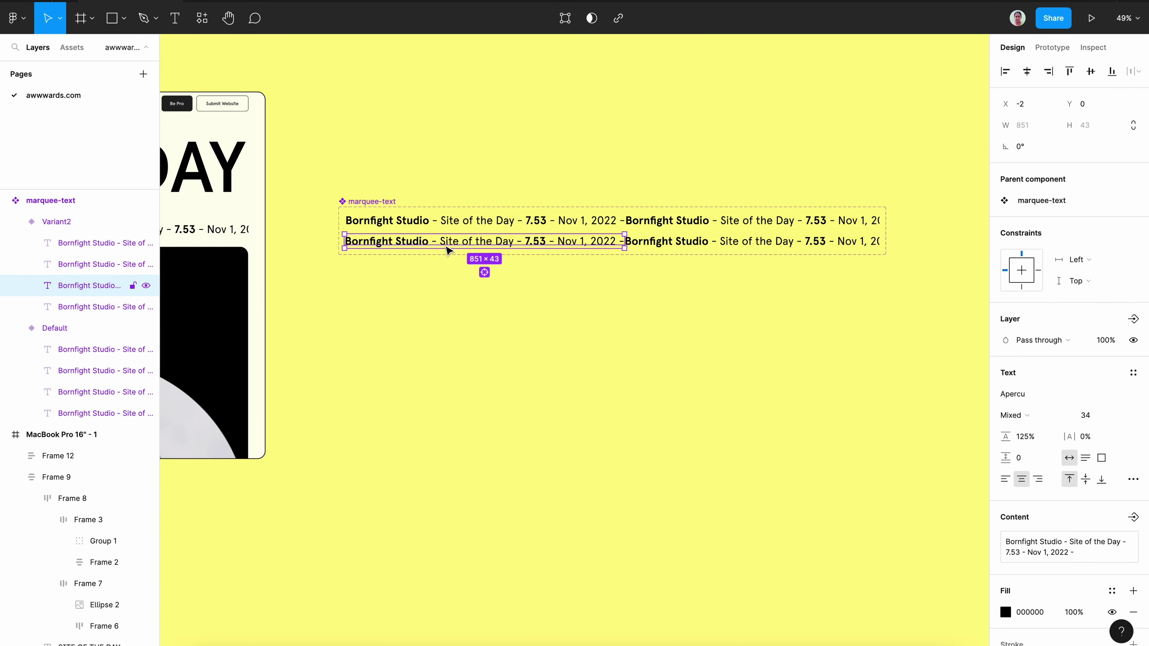
{"action": "key", "text": "ctrl+a"}
{"action": "scroll", "coordinate": [441, 250], "scroll_direction": "down", "scroll_amount": 5, "text": "ctrl"}
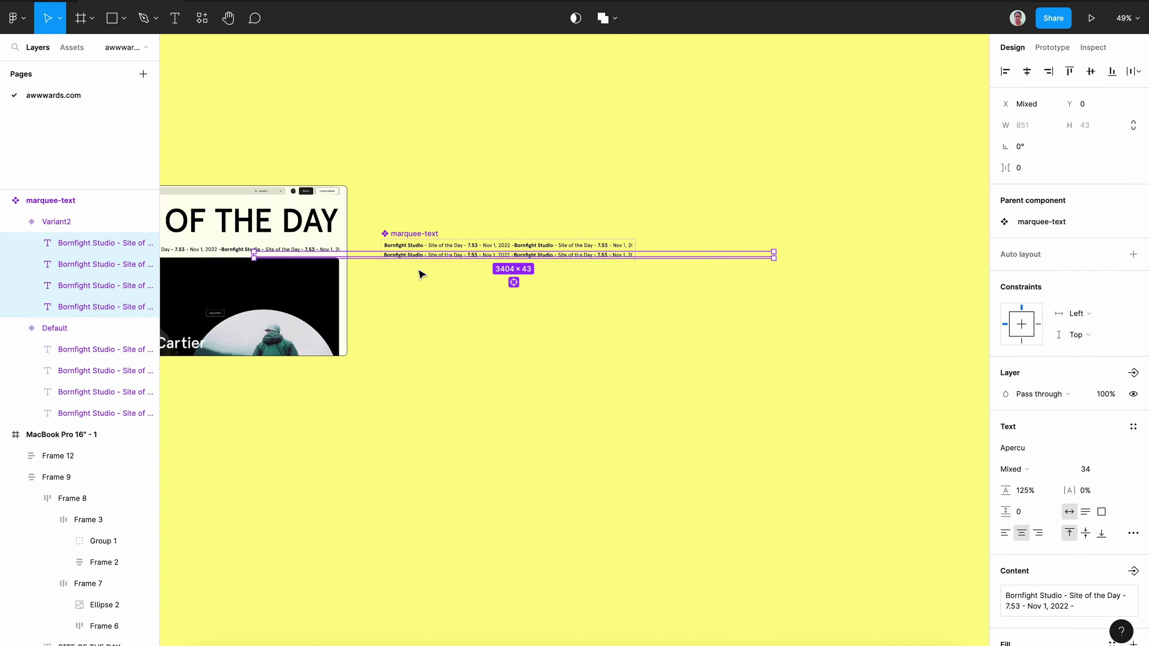
{"action": "left_click", "coordinate": [437, 249]}
{"action": "key", "text": "ctrl+a"}
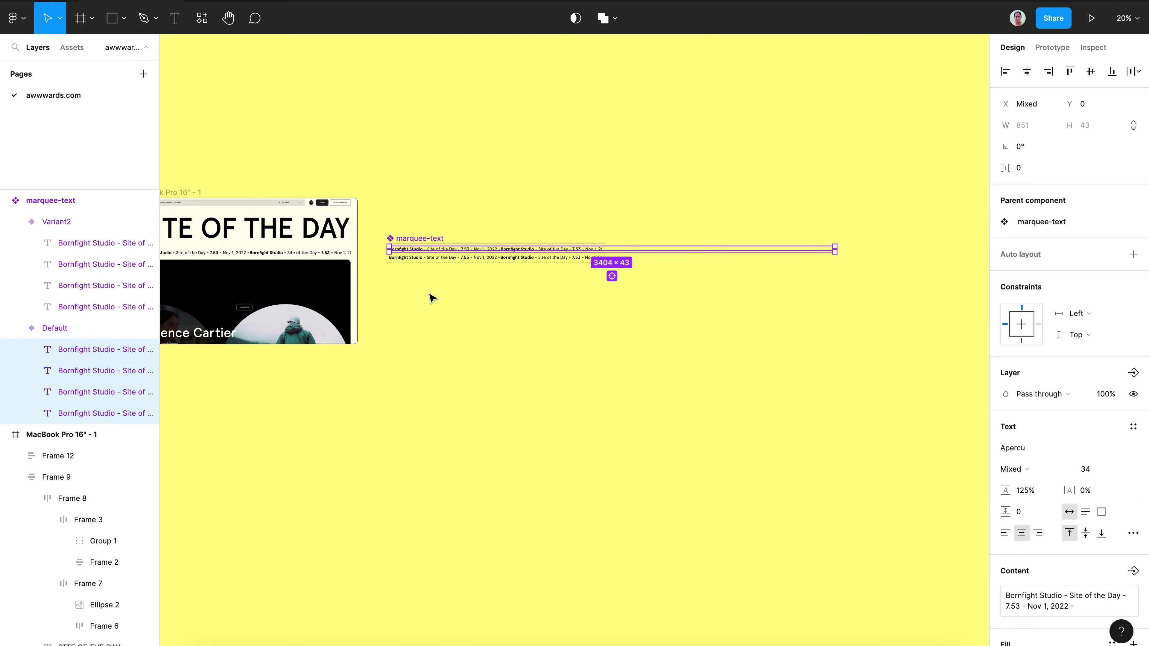
{"action": "left_click", "coordinate": [432, 297]}
{"action": "scroll", "coordinate": [433, 270], "scroll_direction": "up", "scroll_amount": 5, "text": "ctrl"}
{"action": "left_click", "coordinate": [445, 253]}
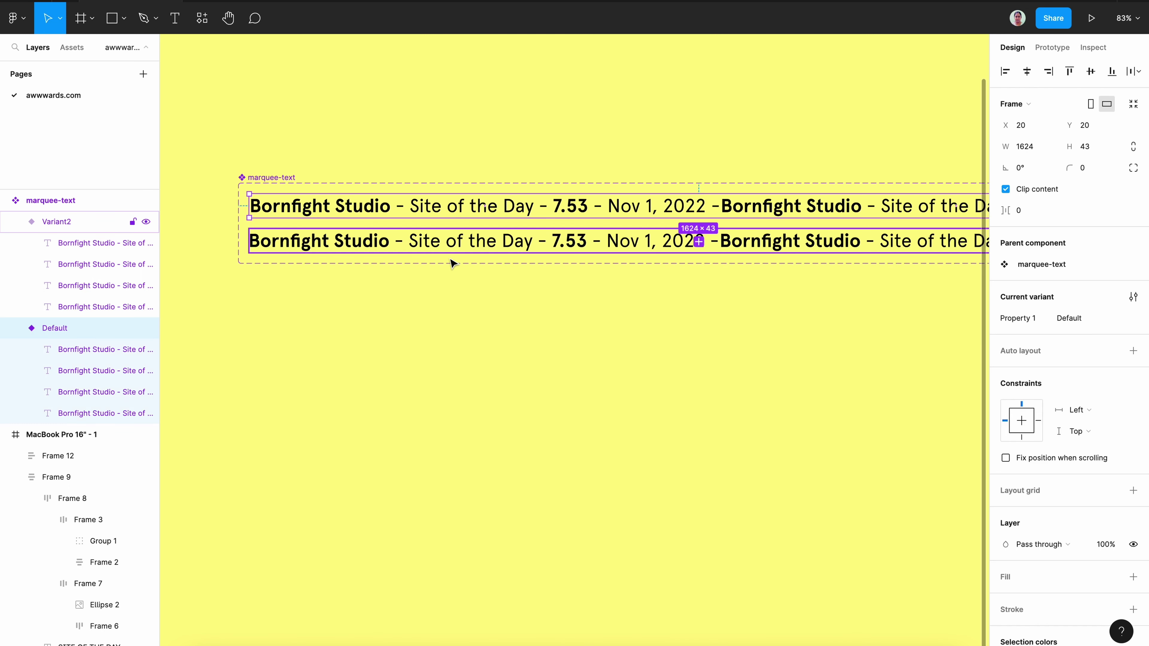
{"action": "scroll", "coordinate": [482, 277], "scroll_direction": "up", "scroll_amount": 3}
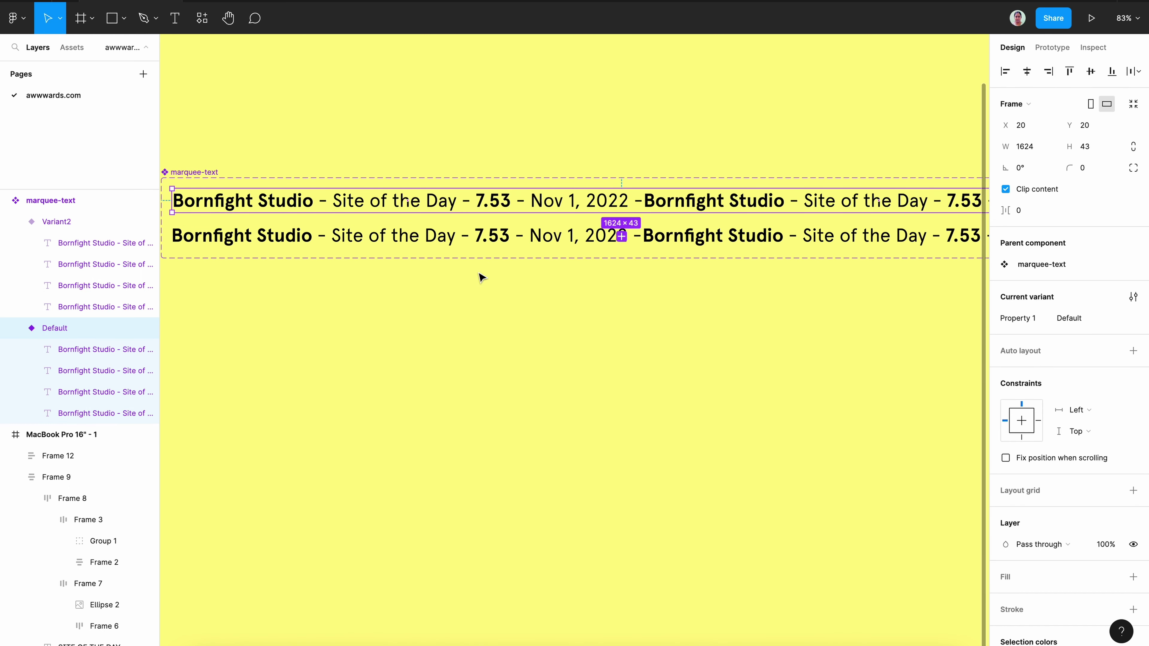
- Add an After delay 1ms interaction to the Default variant
{"action": "left_click", "coordinate": [1052, 48]}
{"action": "left_click", "coordinate": [1033, 81]}
{"action": "left_click", "coordinate": [1013, 104]}
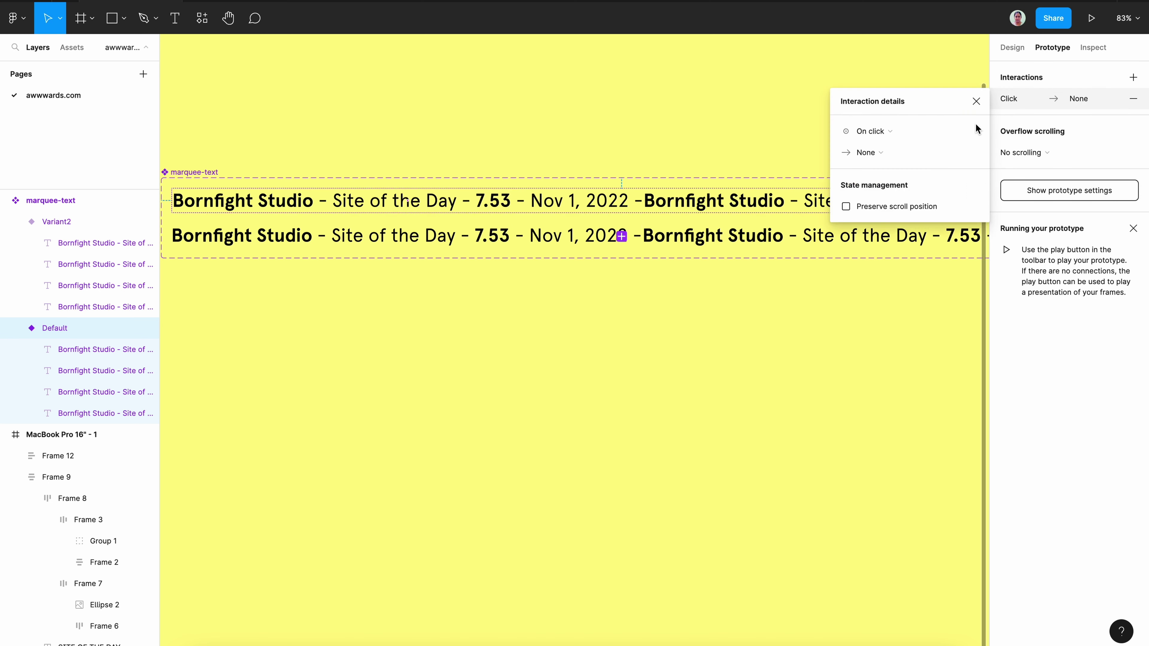
{"action": "left_click", "coordinate": [885, 136]}
{"action": "left_click", "coordinate": [891, 299]}
{"action": "left_click", "coordinate": [942, 136]}
{"action": "type", "text": "1ms"}
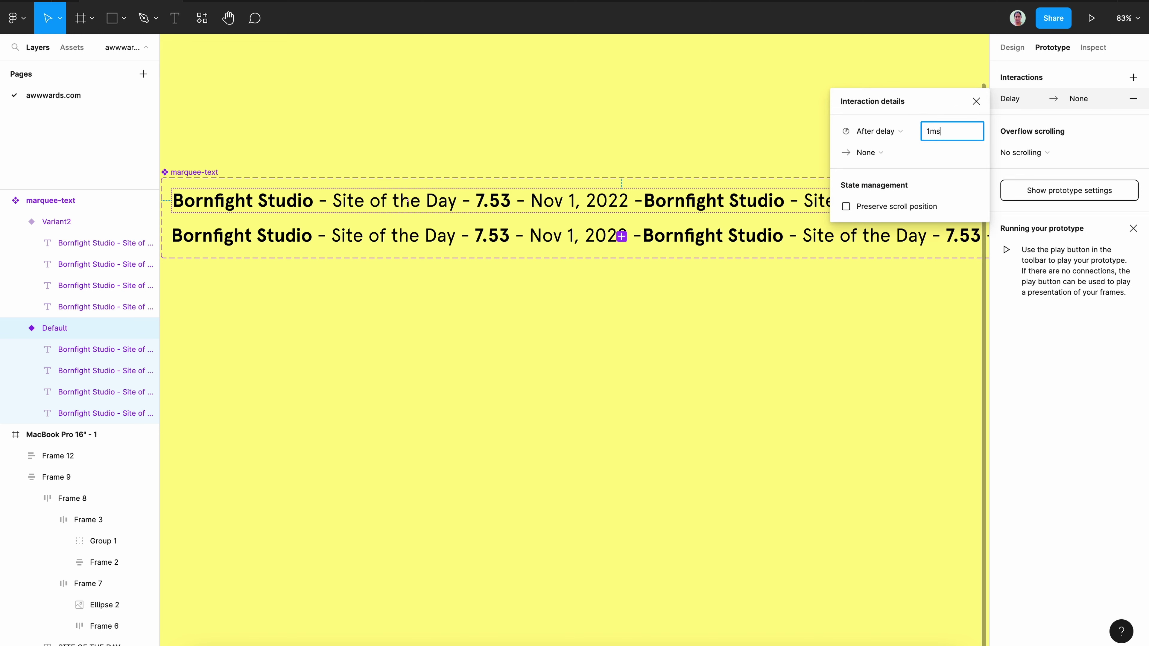
{"action": "key", "text": "Return"}
- Make it change to Variant2 with Smart animate, Linear easing, over 5000ms
{"action": "left_click", "coordinate": [906, 156]}
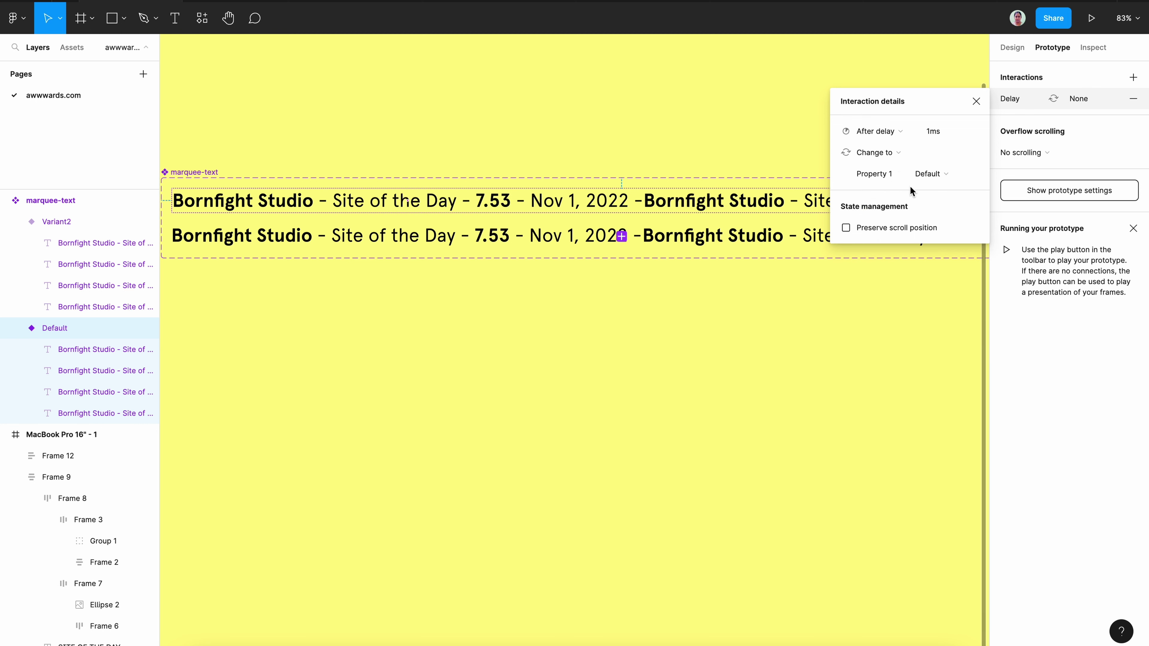
{"action": "left_click", "coordinate": [929, 175]}
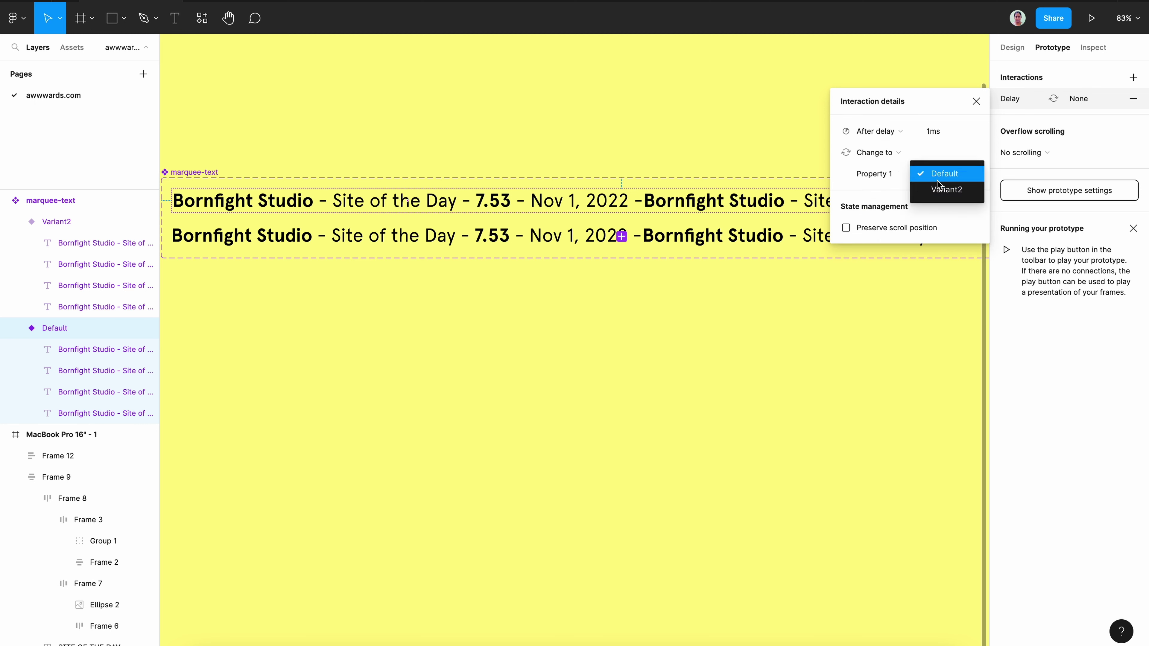
{"action": "left_click", "coordinate": [937, 190]}
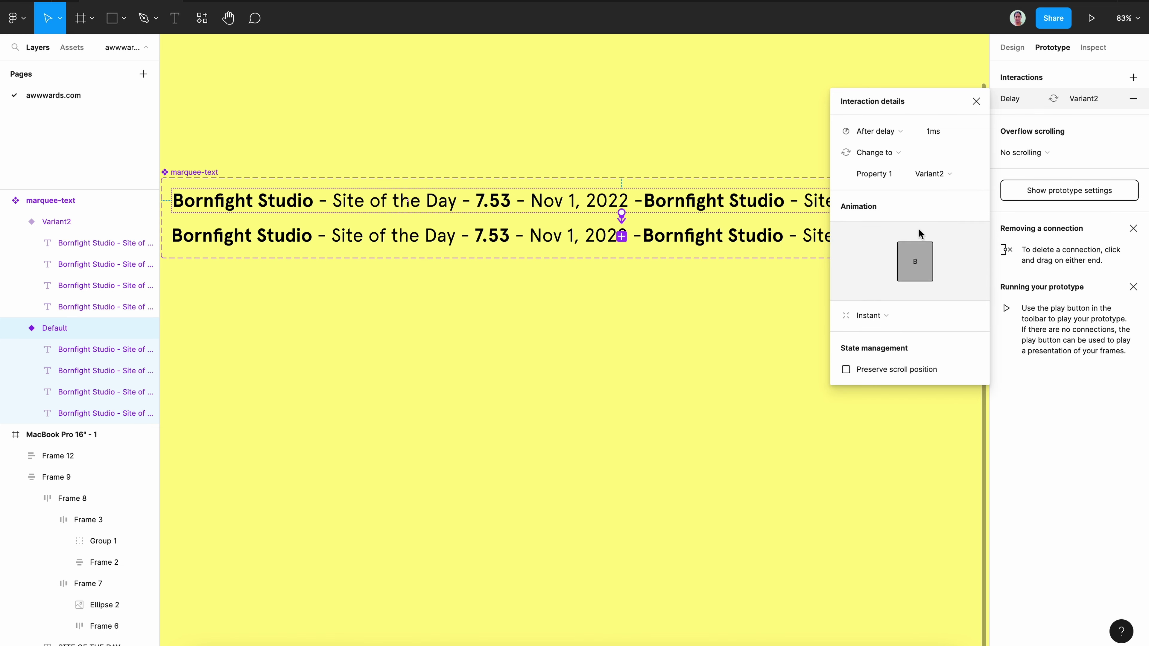
{"action": "left_click", "coordinate": [870, 316]}
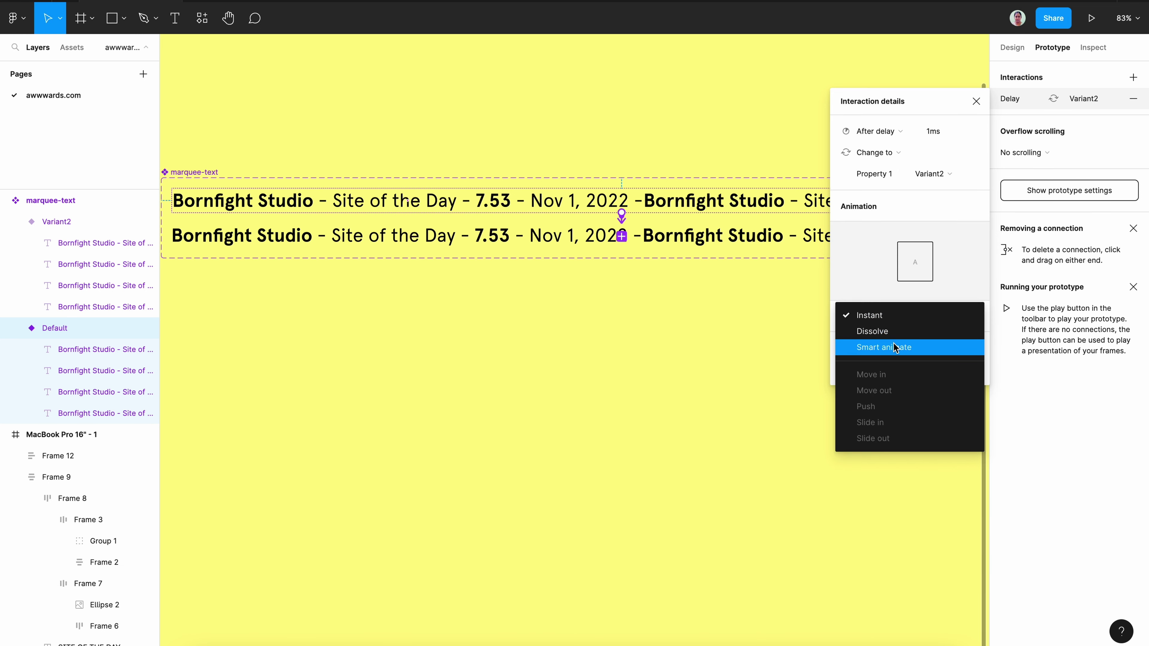
{"action": "left_click", "coordinate": [894, 346]}
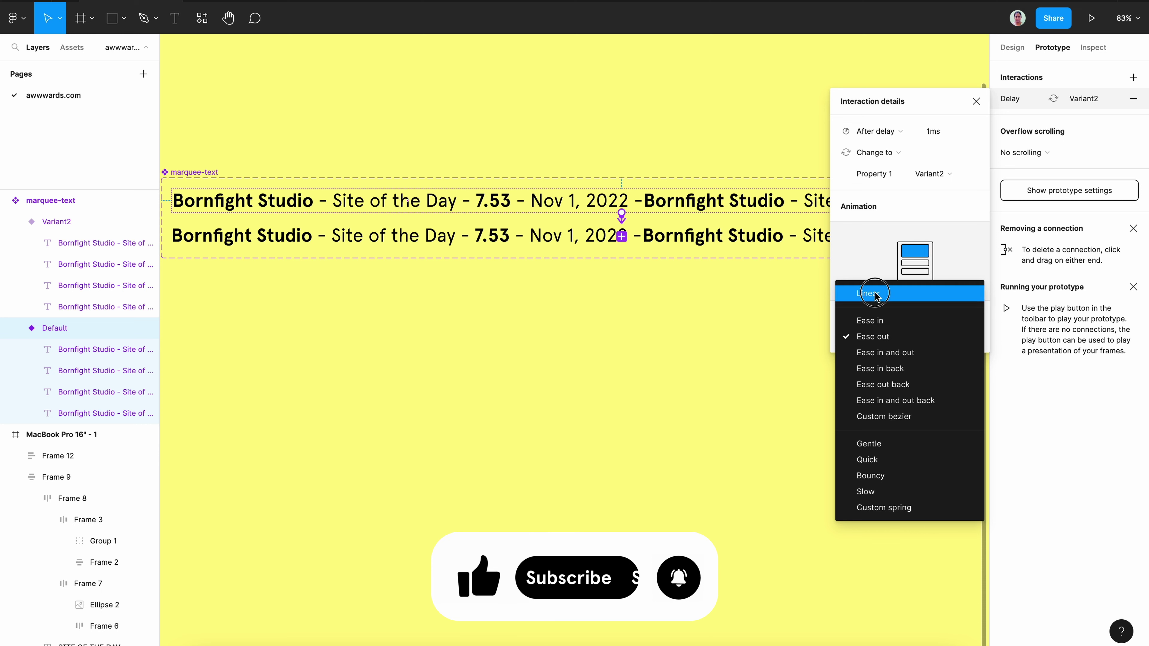
{"action": "left_click", "coordinate": [868, 293]}
{"action": "left_click", "coordinate": [948, 343]}
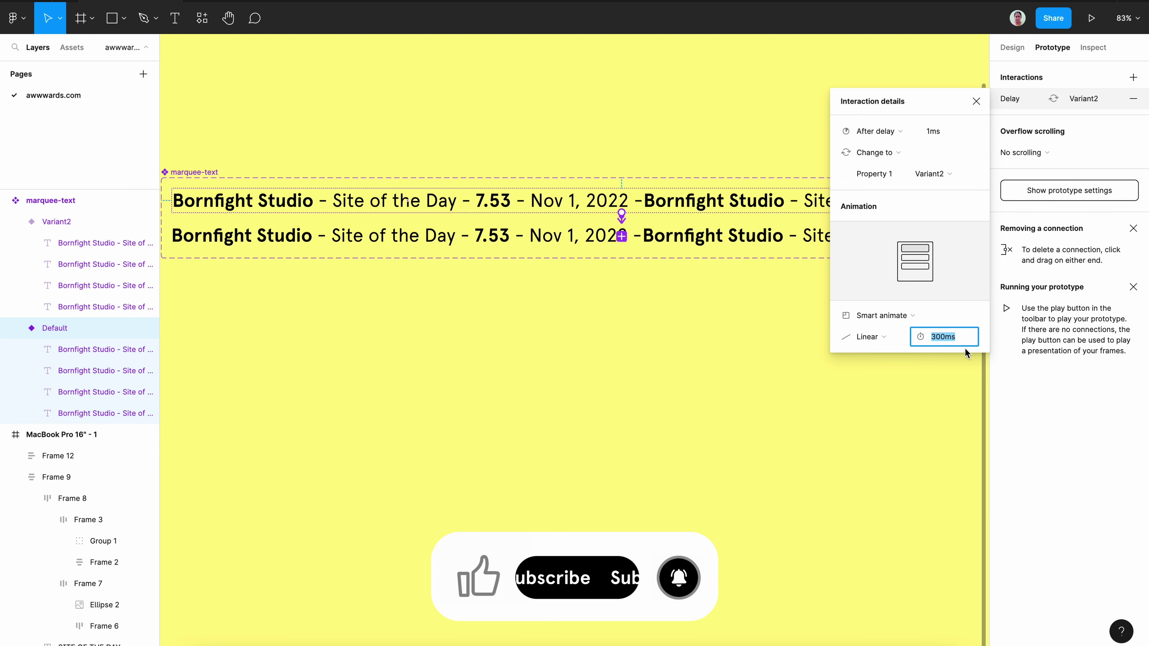
{"action": "type", "text": "5000"}
{"action": "key", "text": "Return"}
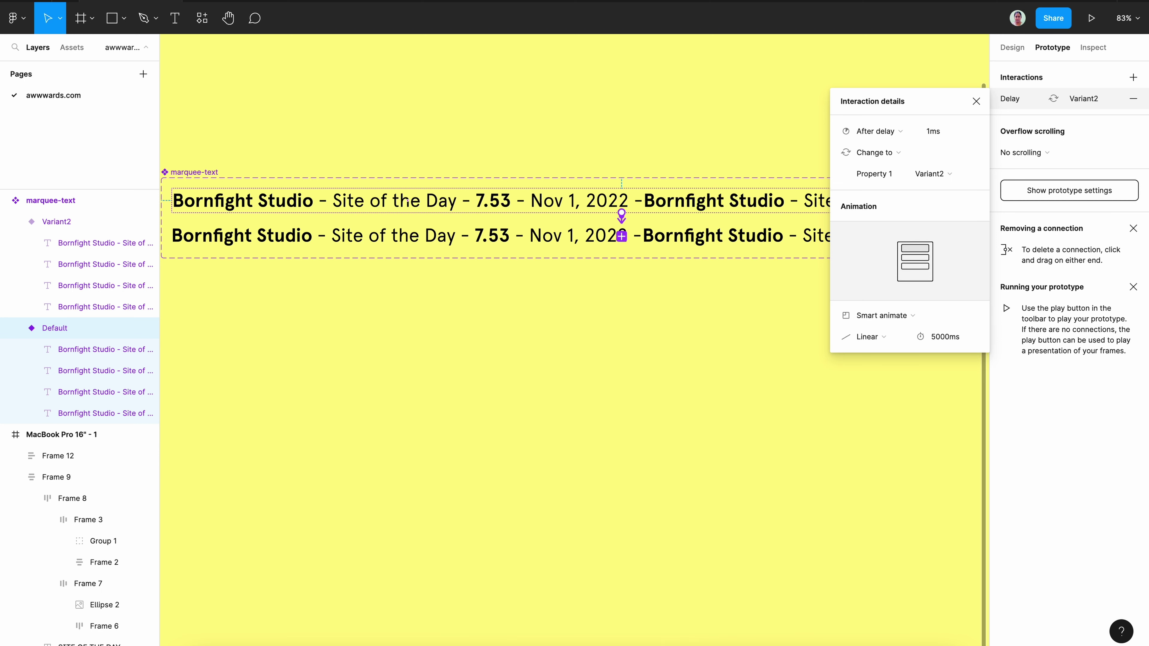
{"action": "left_click", "coordinate": [976, 101]}
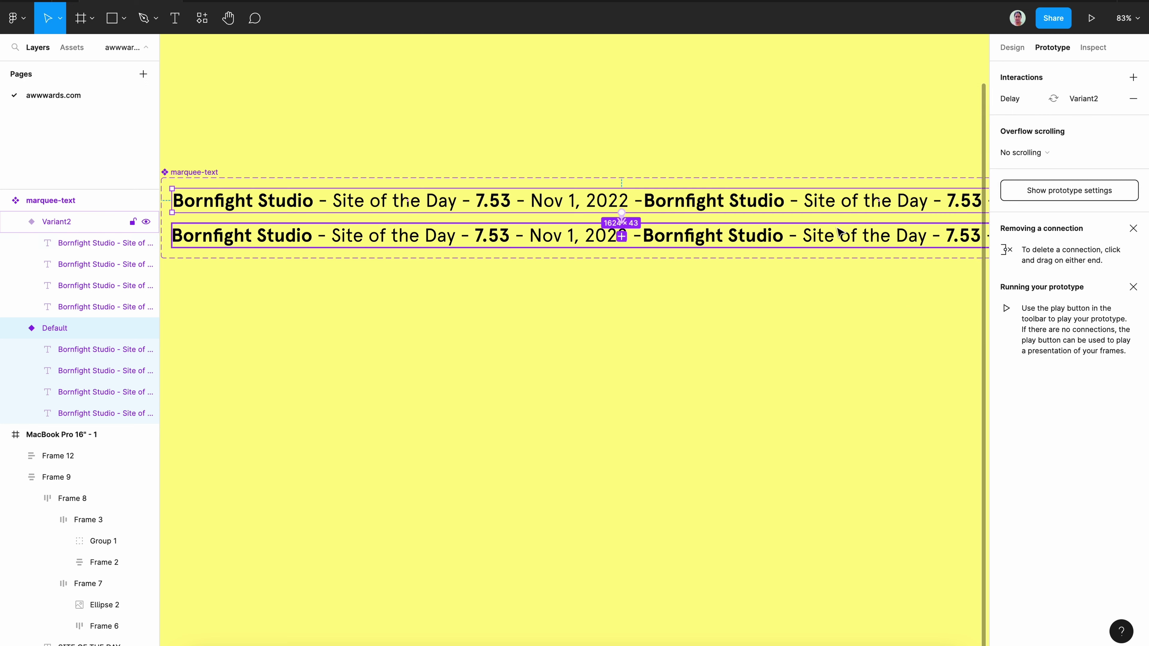
- Give Variant2 an After delay 1ms interaction that changes to Default instantly
{"action": "left_click", "coordinate": [1018, 86]}
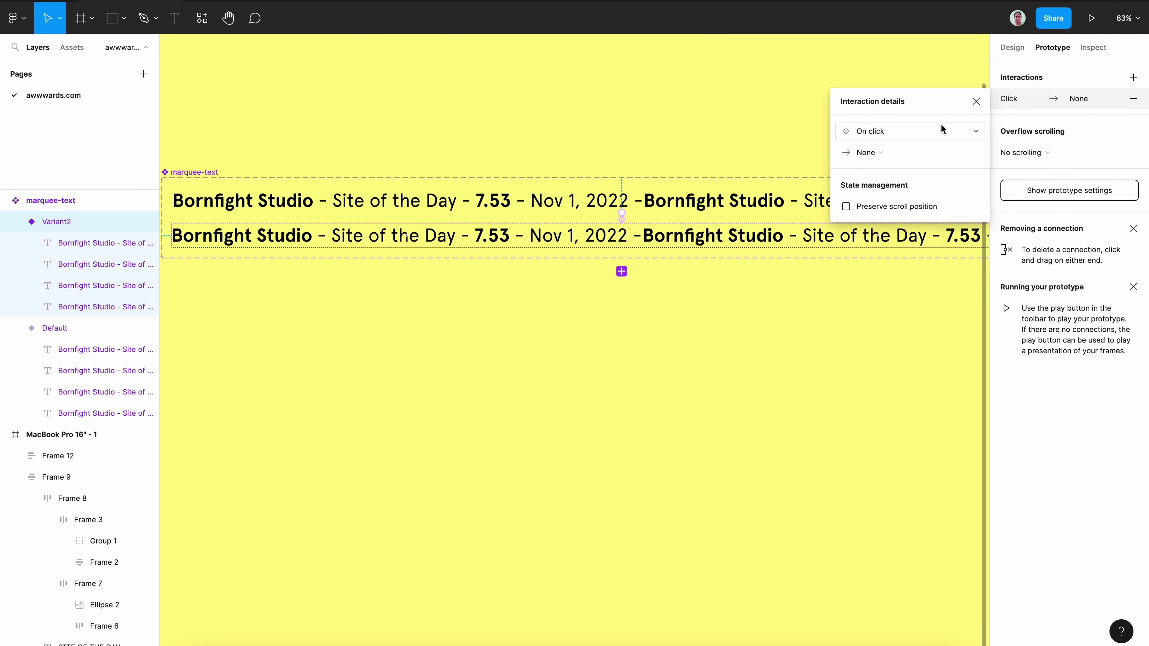
{"action": "left_click", "coordinate": [883, 129]}
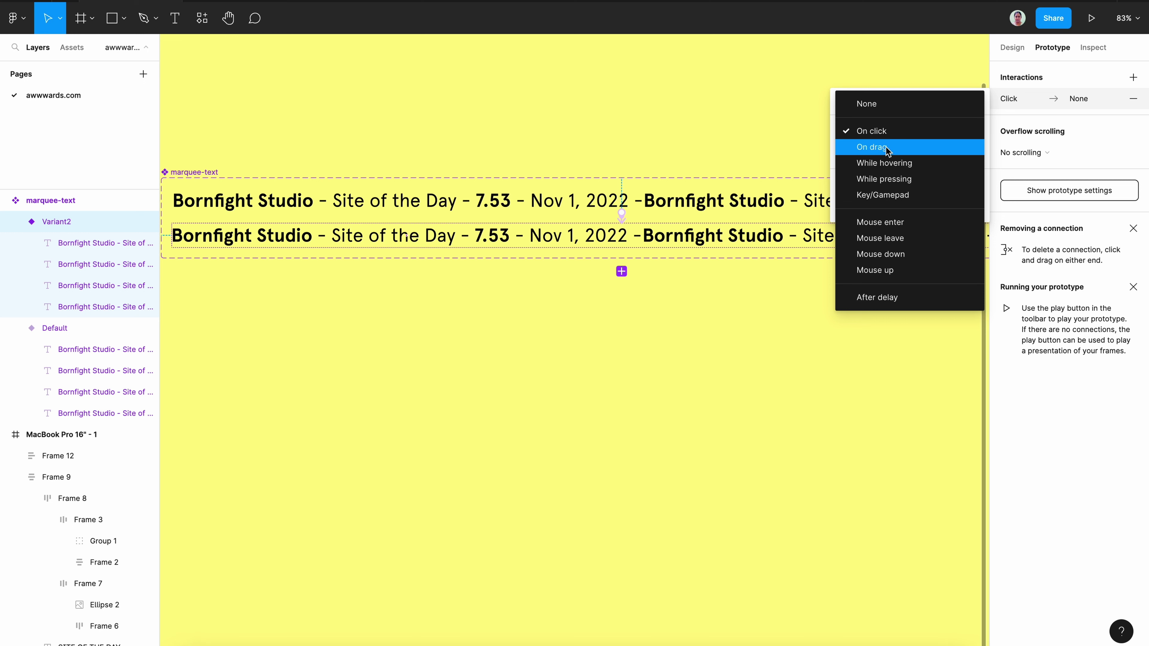
{"action": "left_click", "coordinate": [886, 297]}
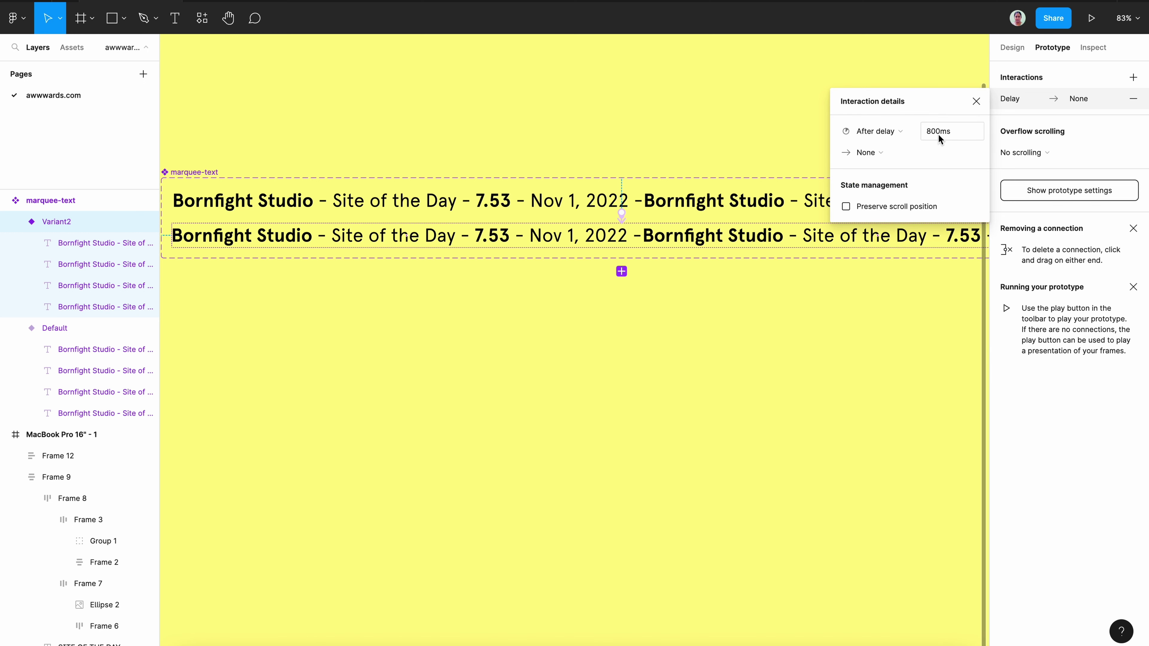
{"action": "left_click", "coordinate": [938, 134]}
{"action": "type", "text": "1"}
{"action": "type", "text": "ms"}
{"action": "key", "text": "Return"}
{"action": "left_click", "coordinate": [866, 153]}
{"action": "left_click", "coordinate": [887, 195]}
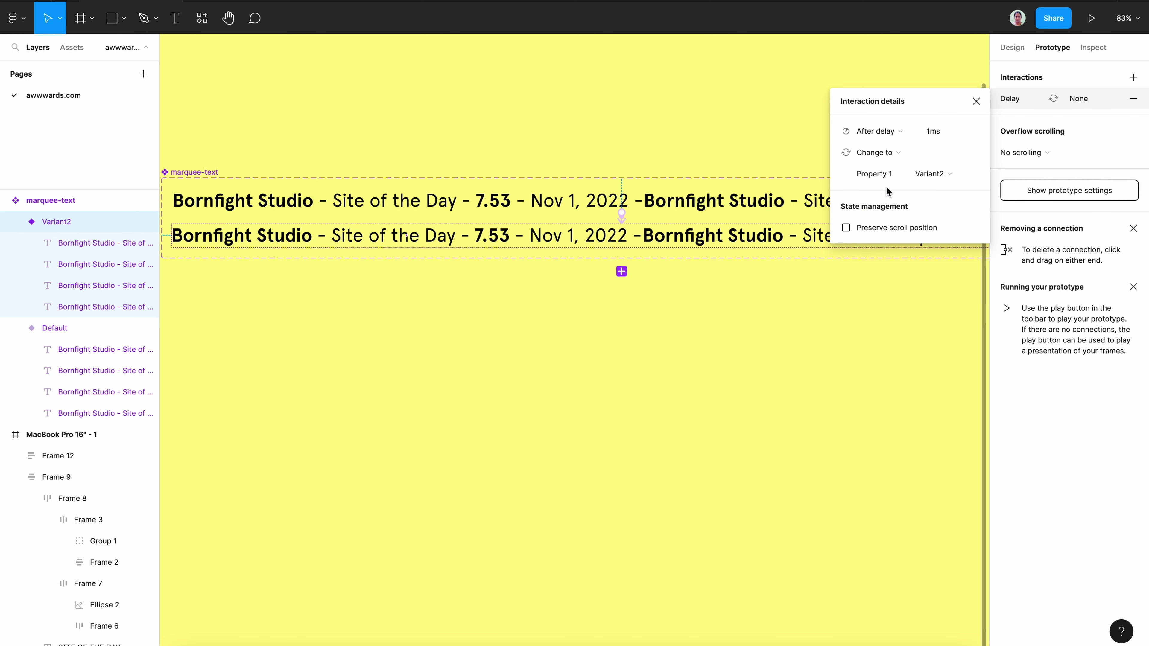
{"action": "left_click", "coordinate": [926, 181]}
{"action": "left_click", "coordinate": [942, 158]}
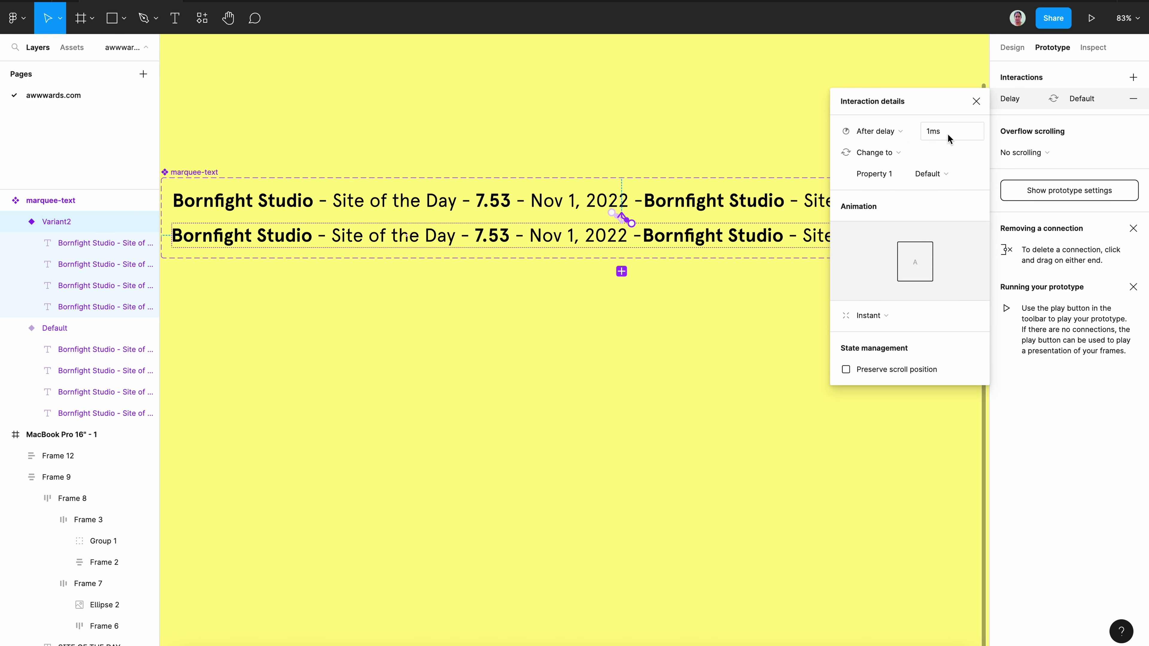
{"action": "left_click", "coordinate": [976, 103]}
- Drag a marquee-text instance from Assets into the MacBook page
{"action": "left_click", "coordinate": [820, 140]}
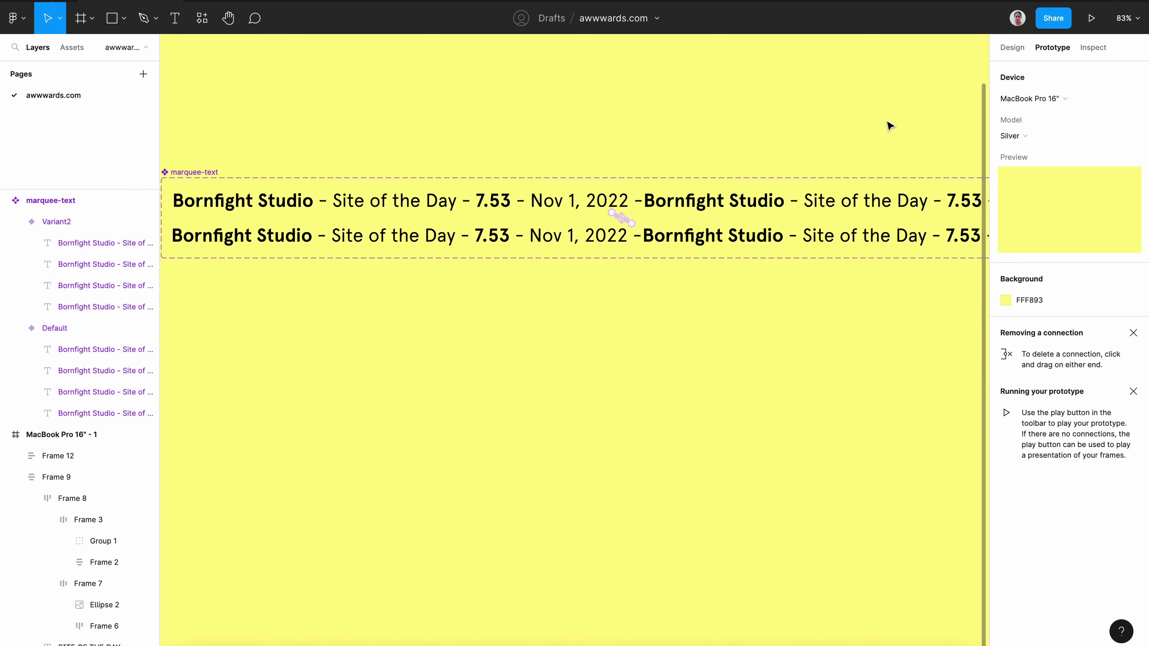
{"action": "key", "text": "shift+1"}
{"action": "key", "text": "shift+2"}
{"action": "left_click", "coordinate": [72, 47]}
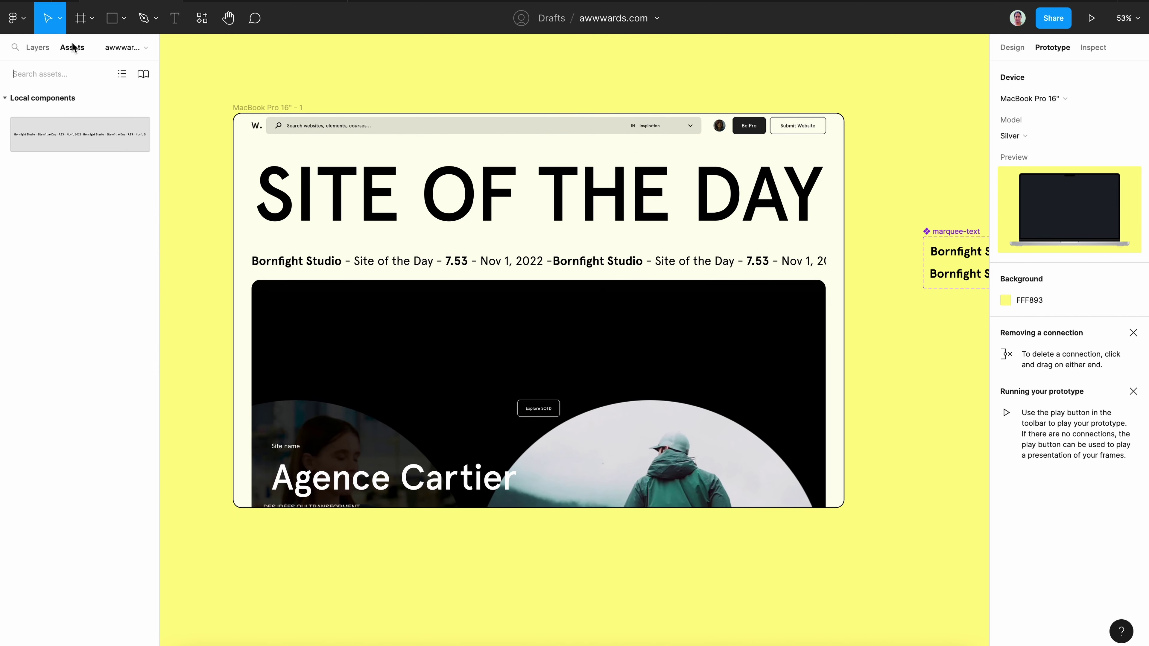
{"action": "mouse_move", "coordinate": [66, 131]}
{"action": "left_mouse_down"}
{"action": "mouse_move", "coordinate": [286, 255]}
{"action": "mouse_move", "coordinate": [367, 235]}
{"action": "left_mouse_up"}
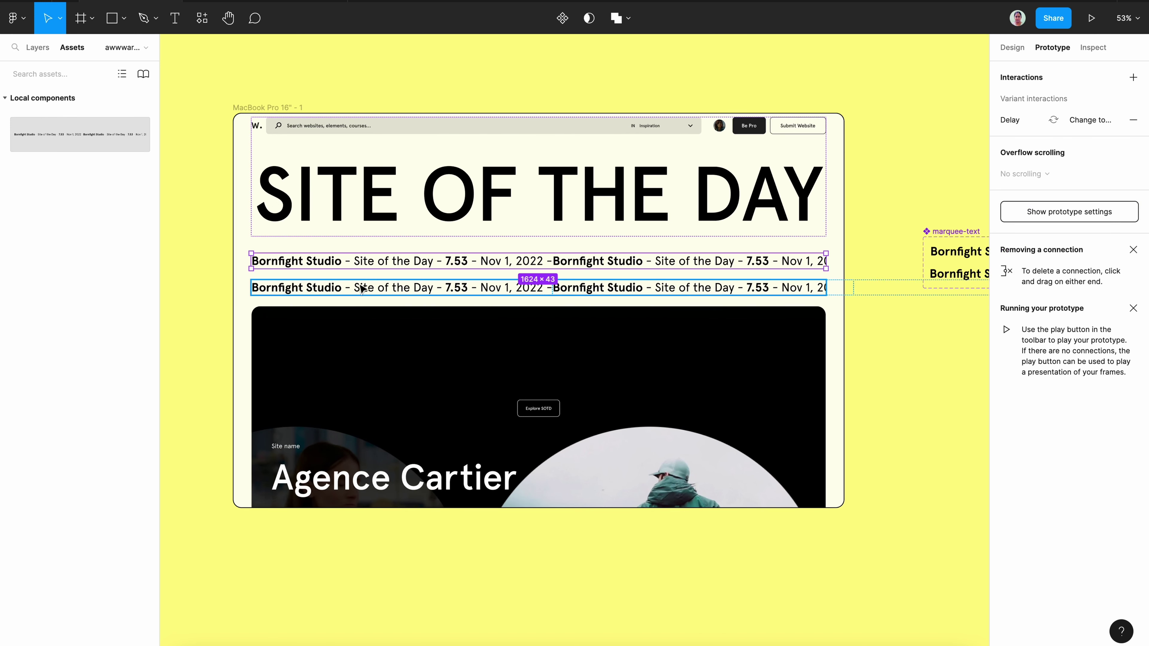
- Undo the extra marquee instance and select the whole MacBook frame
{"action": "left_click", "coordinate": [412, 217]}
{"action": "key", "text": "ctrl+z"}
{"action": "key", "text": "Escape"}
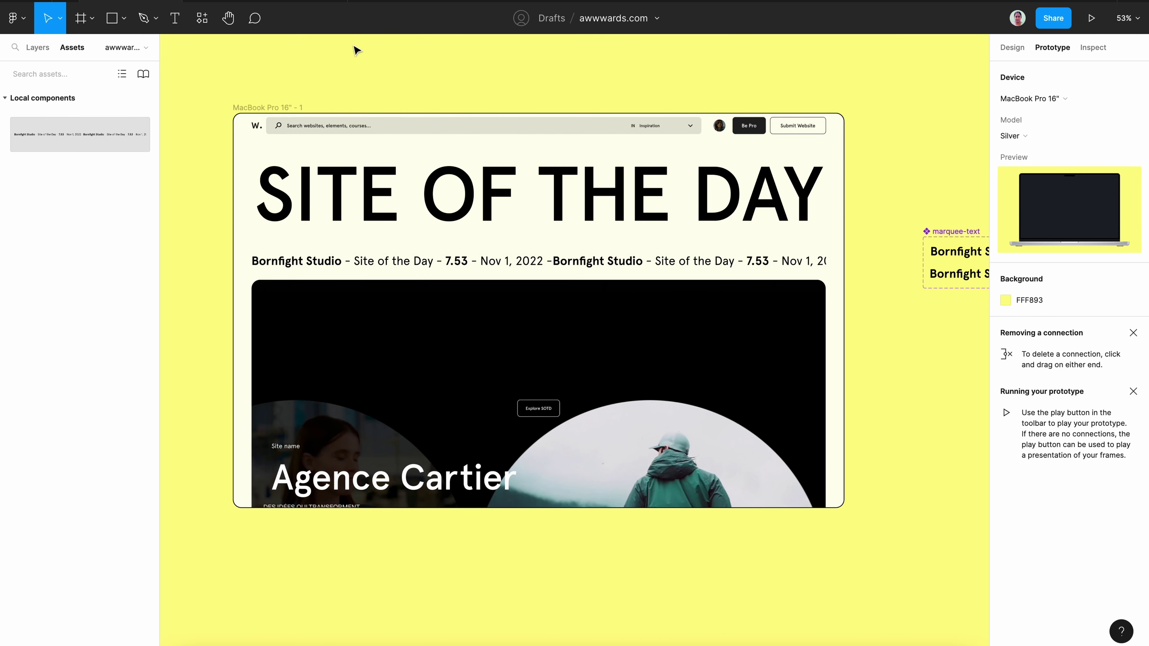
{"action": "key", "text": "shift+1"}
{"action": "scroll", "coordinate": [640, 111], "scroll_direction": "up", "scroll_amount": 3}
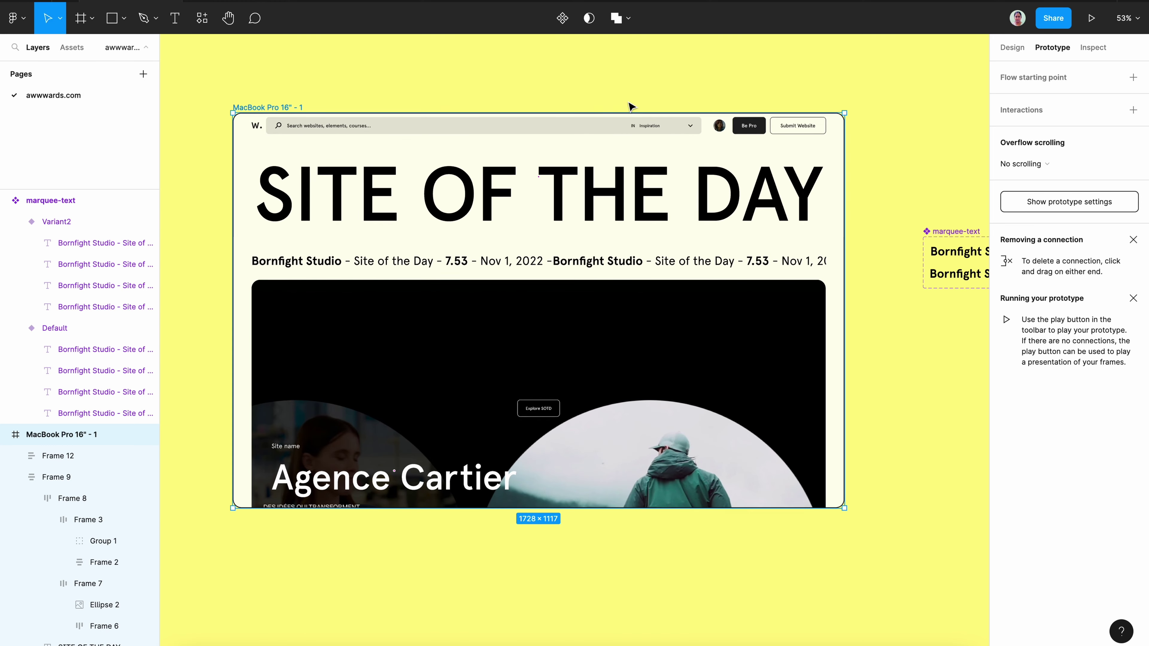
{"action": "left_click", "coordinate": [1091, 18]}
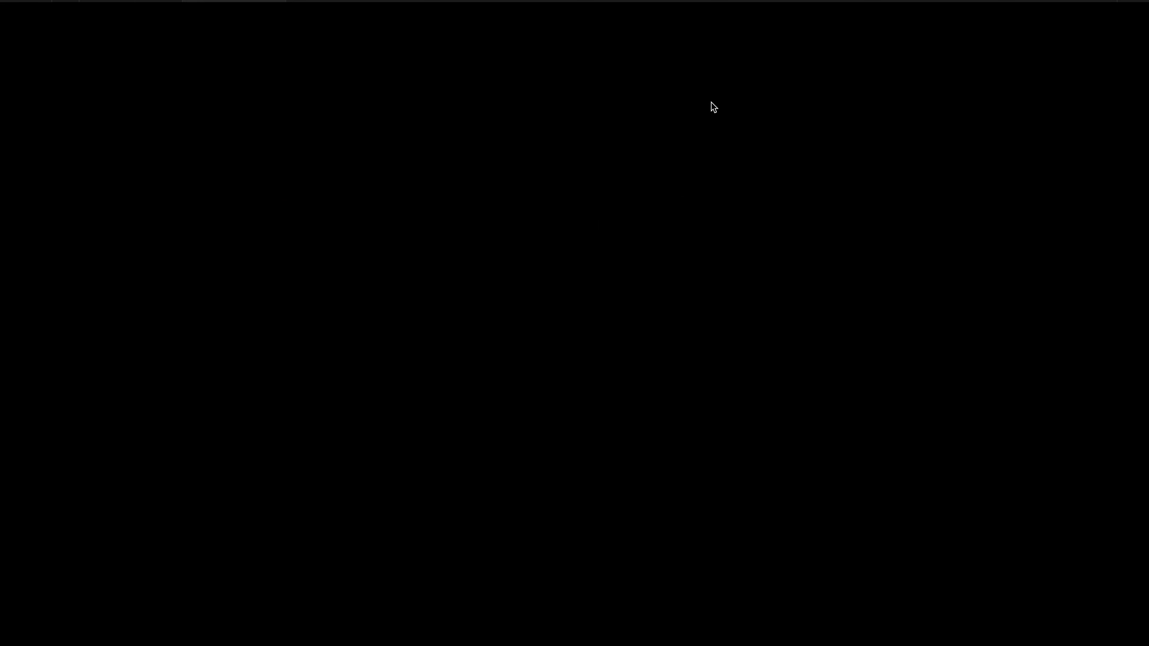